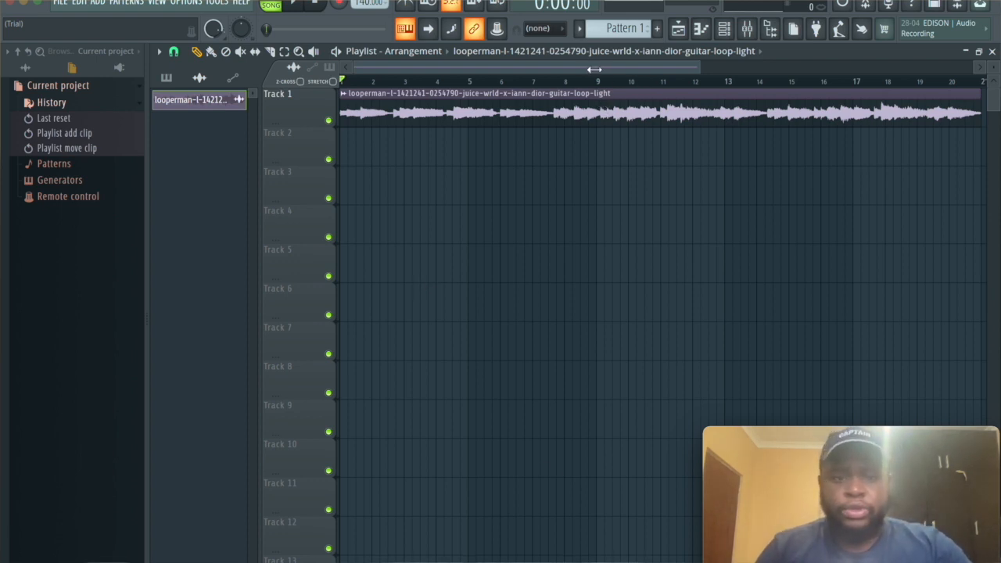
# Play the guitar loop on Track 1 from the start of the playlist and stop it.
pyautogui.moveTo(695, 68); pyautogui.dragTo(961, 82)
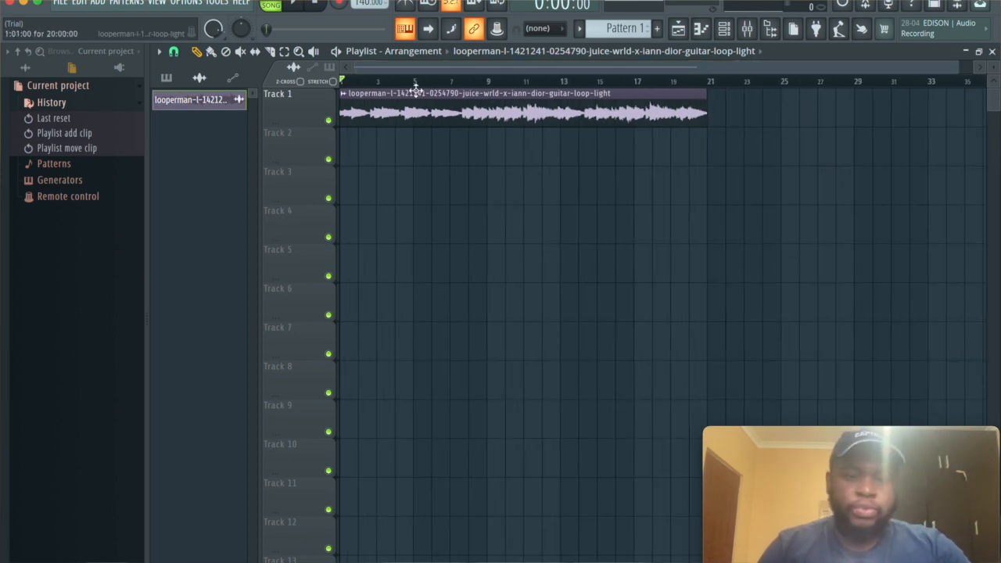
pyautogui.press('space')
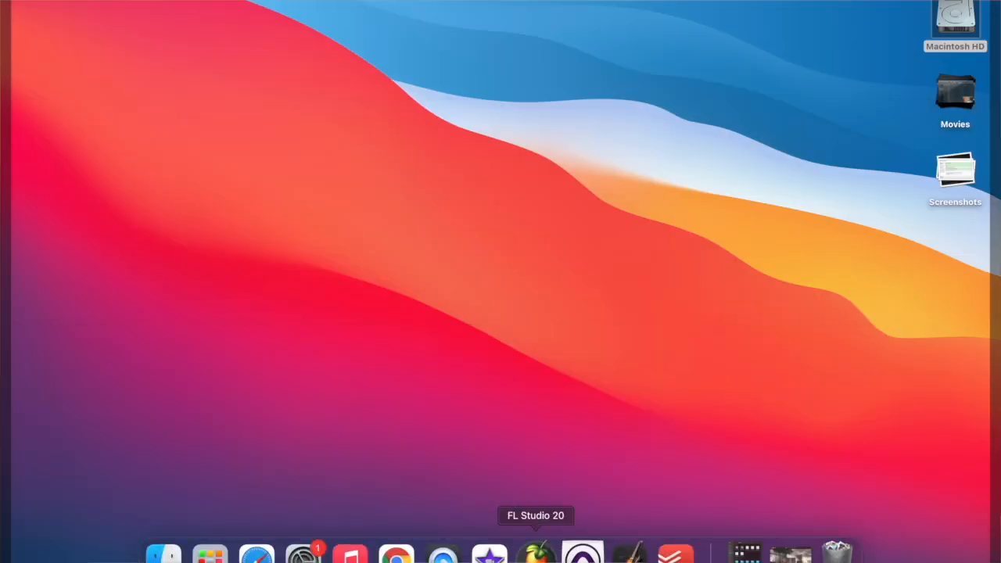
pyautogui.click(538, 554)
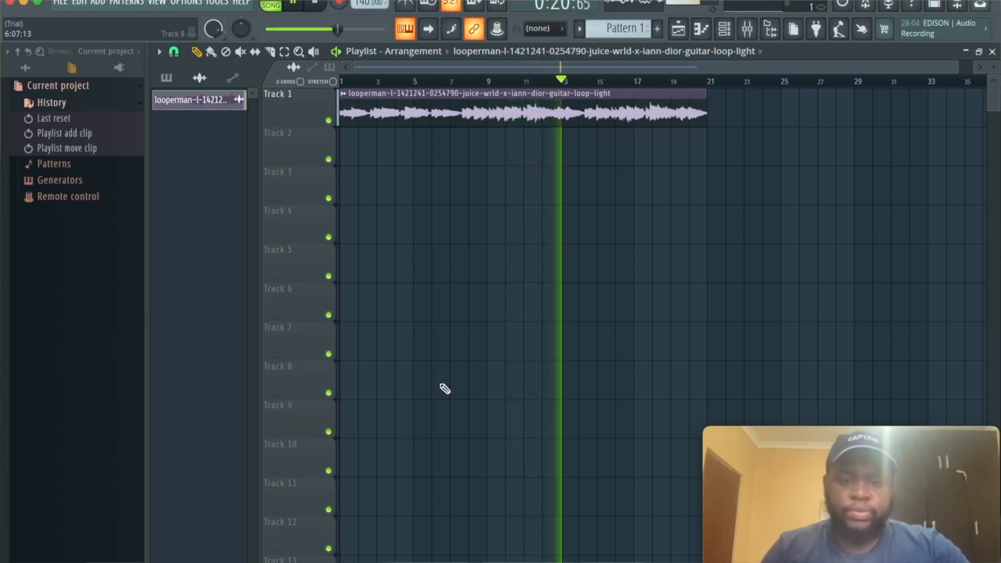
pyautogui.press('space')
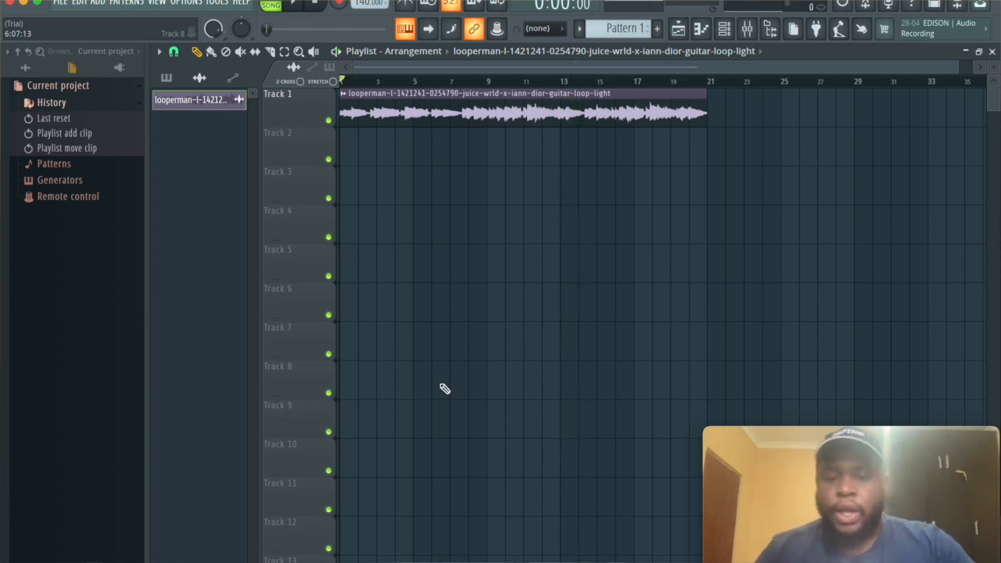
# Set the project tempo to 140 BPM, then turn on the metronome and play the guitar loop against it.
pyautogui.moveTo(956, 67); pyautogui.dragTo(822, 93)
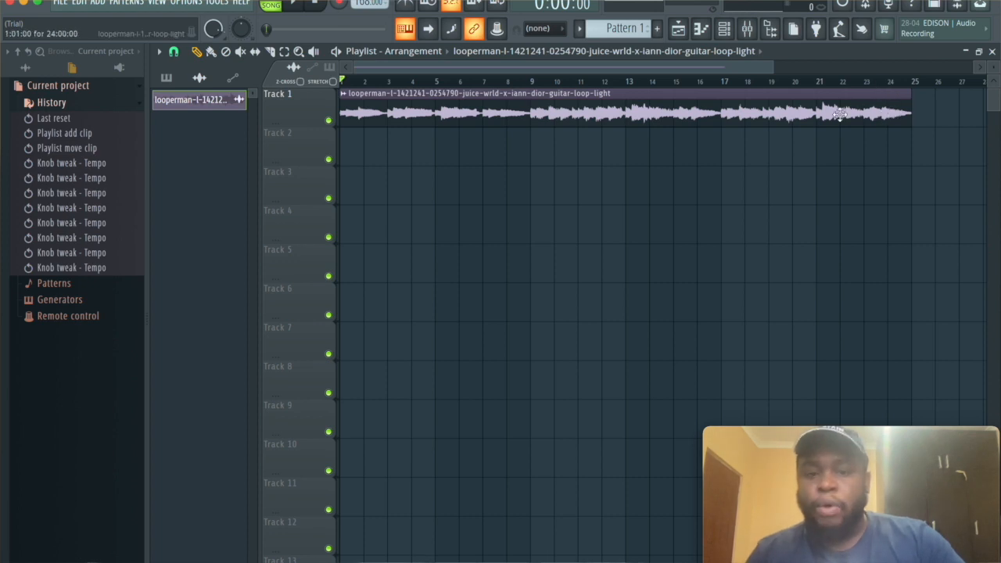
pyautogui.rightClick(368, 3)
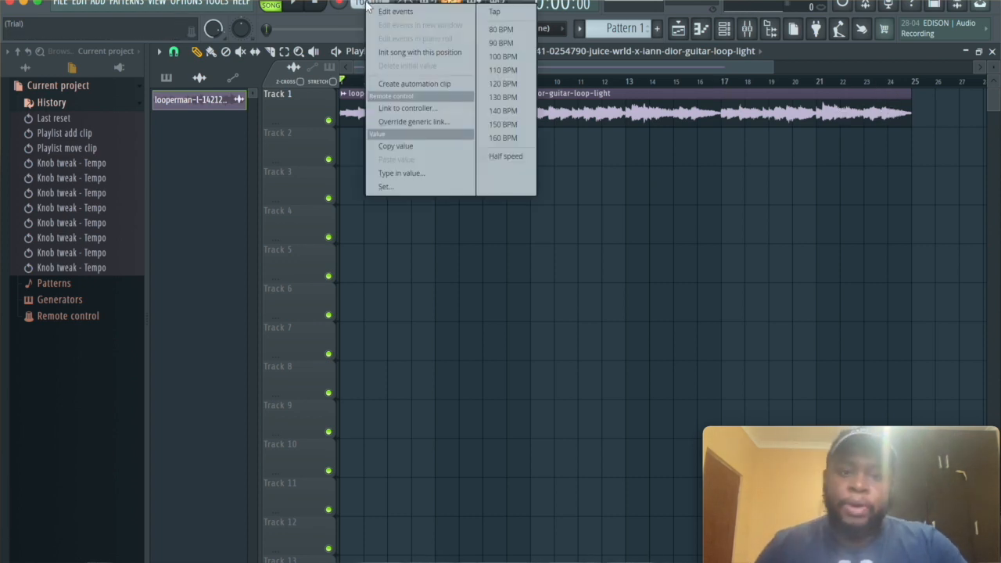
pyautogui.click(503, 110)
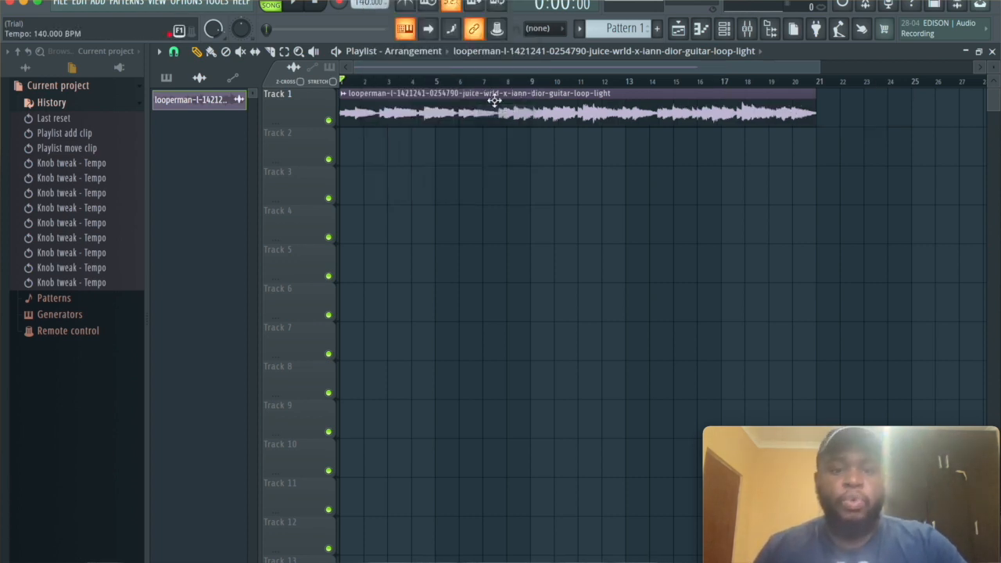
pyautogui.click(407, 3)
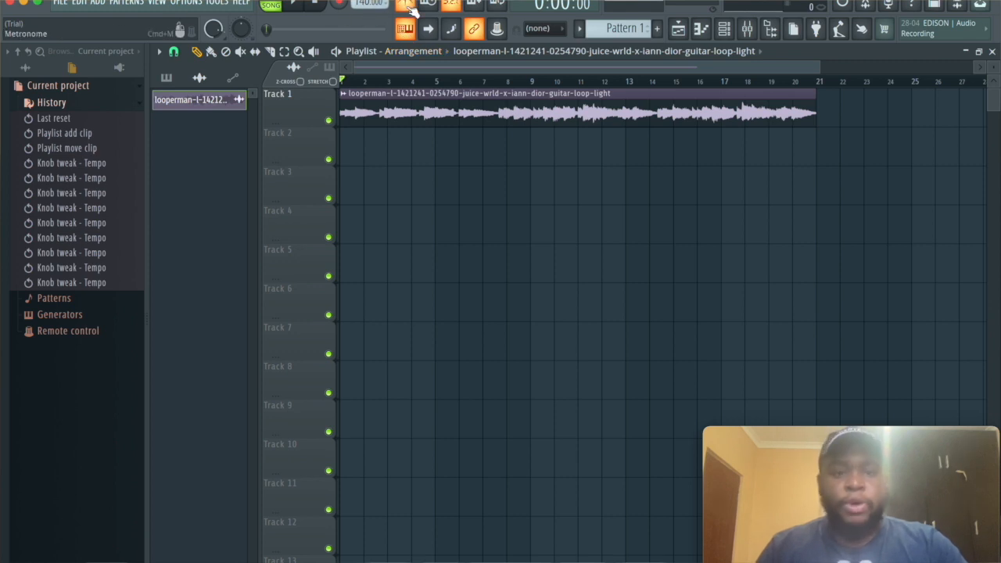
pyautogui.press('space')
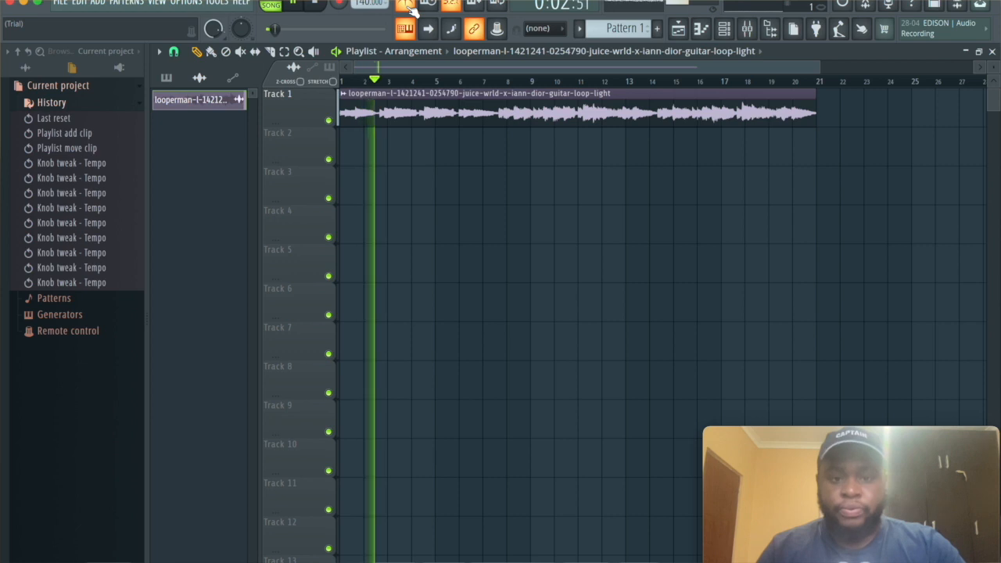
pyautogui.press('space')
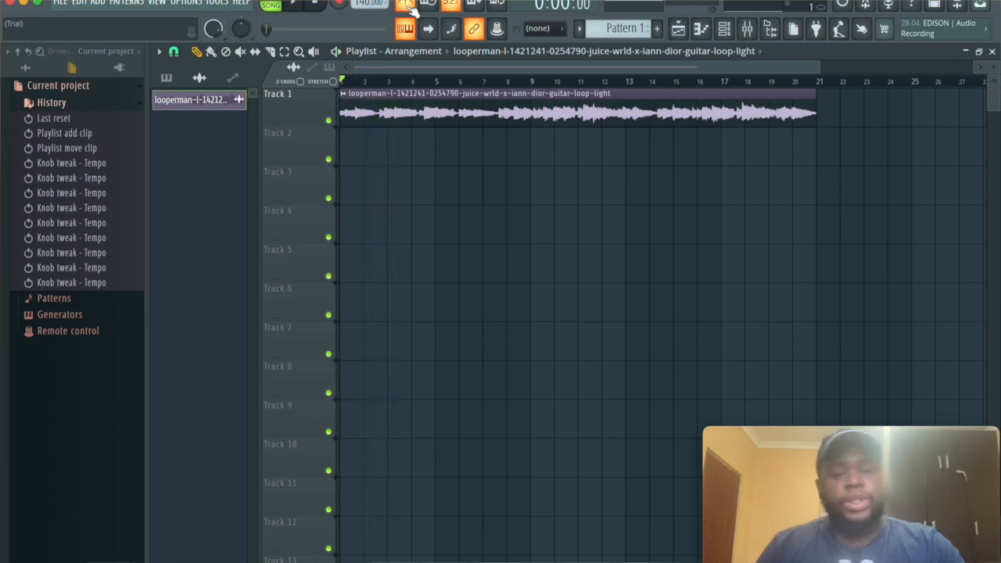
# Undo the last tempo change, play the guitar loop against the metronome again, and turn the metronome off.
pyautogui.hotkey('ctrl', 'z')
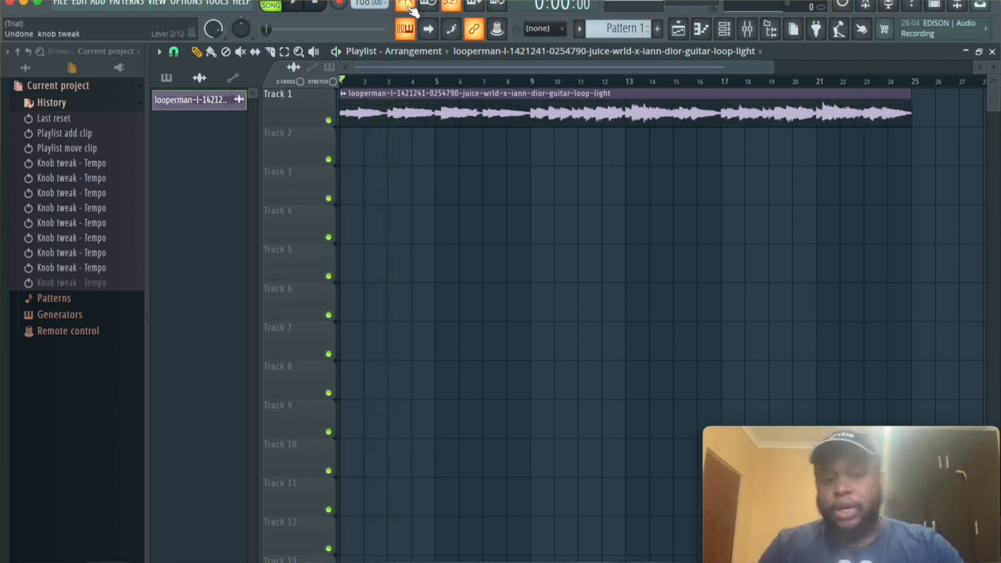
pyautogui.press('space')
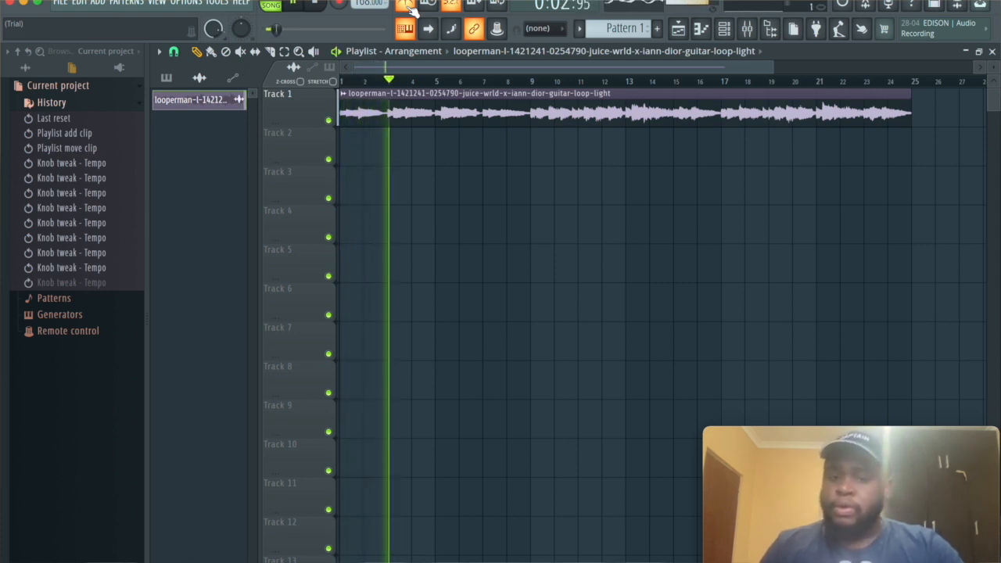
pyautogui.press('space')
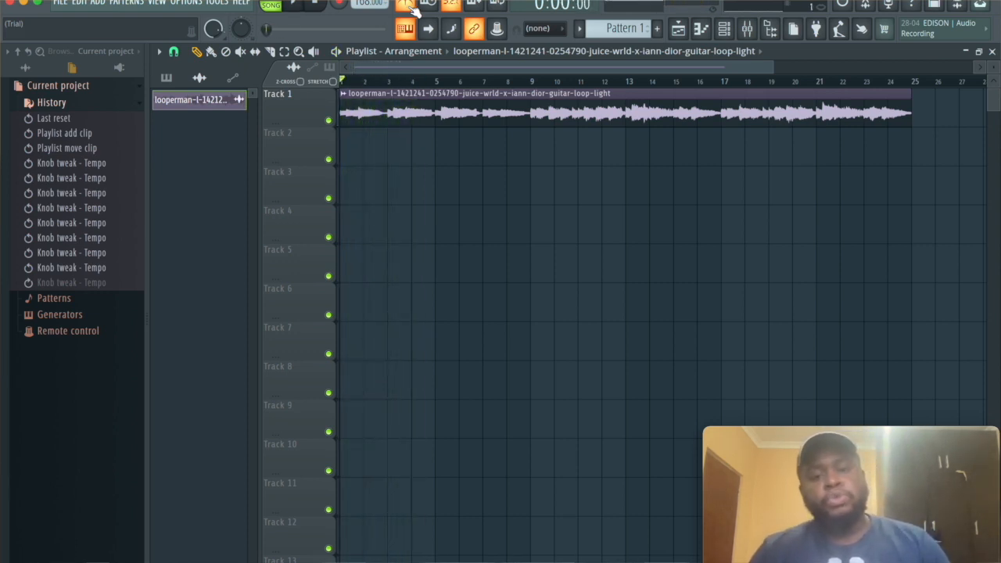
pyautogui.click(406, 5)
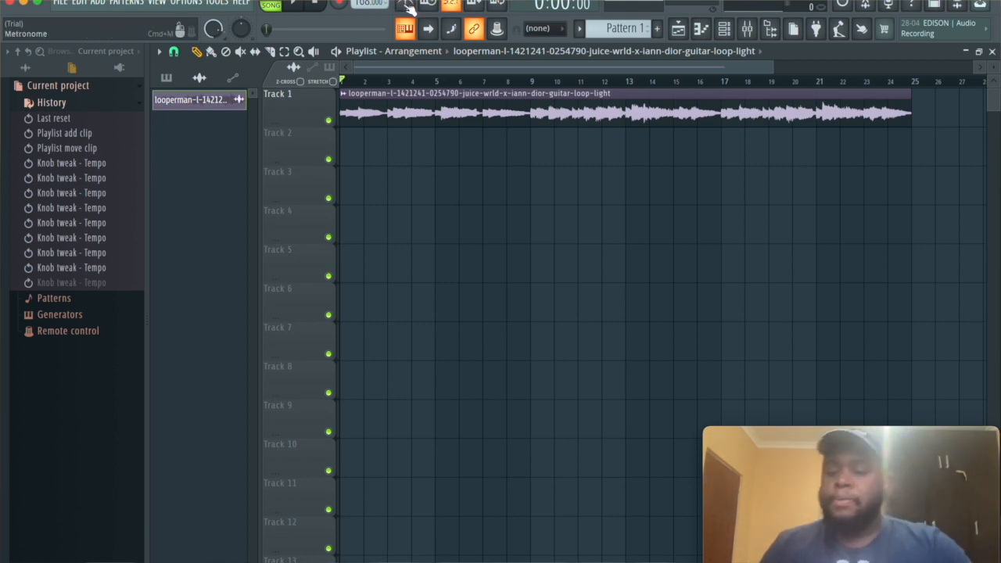
# Place Pattern 1 at the start of Track 2 and select bars 1 through 8 on the playlist timeline.
pyautogui.click(166, 78)
pyautogui.moveTo(177, 98); pyautogui.dragTo(342, 163)
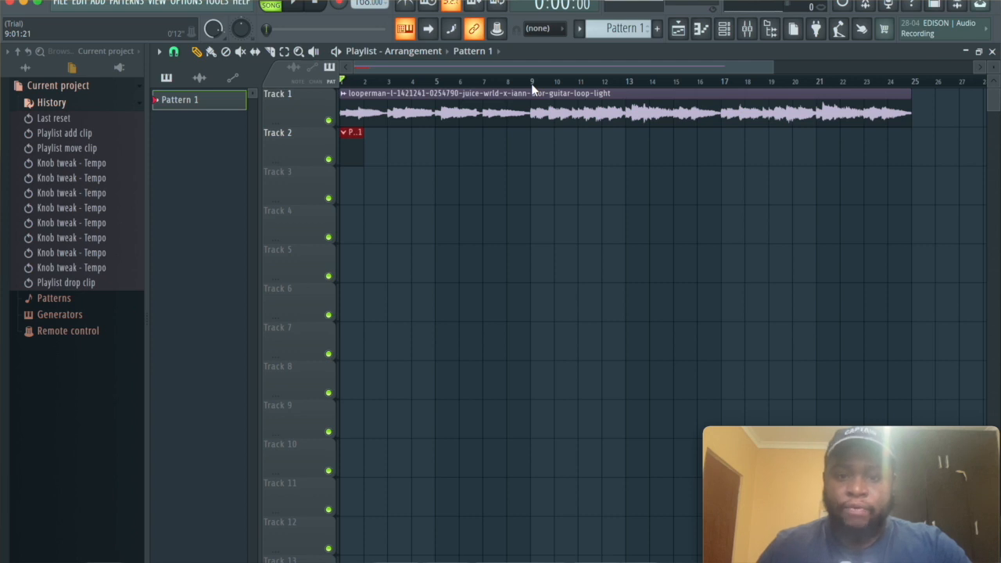
pyautogui.moveTo(531, 85); pyautogui.dragTo(286, 79)
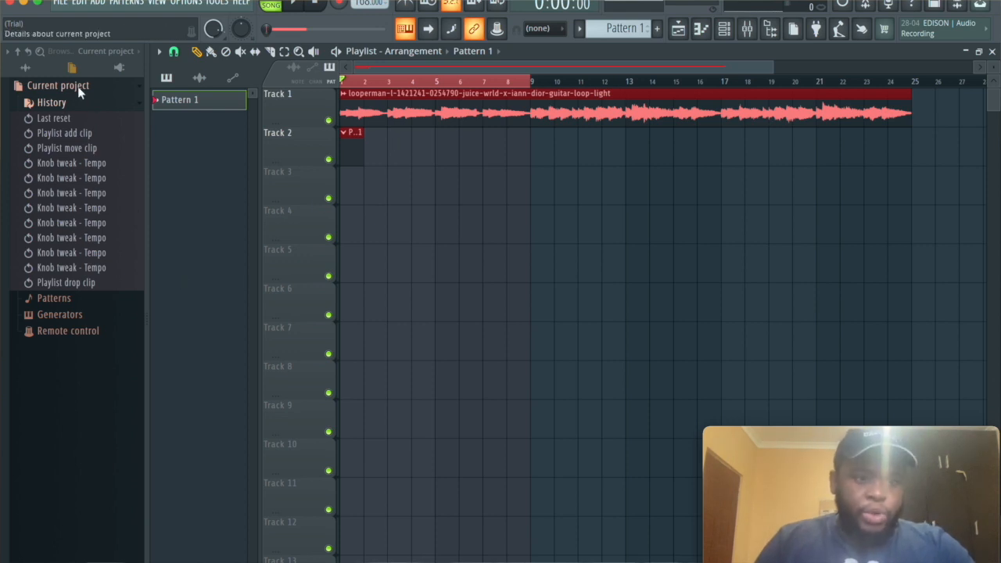
# Add the Pierre Hat sample from the Cxdy Go To 2020 Hi Hats folder as a new channel below the Sampler.
pyautogui.click(31, 86)
pyautogui.click(29, 71)
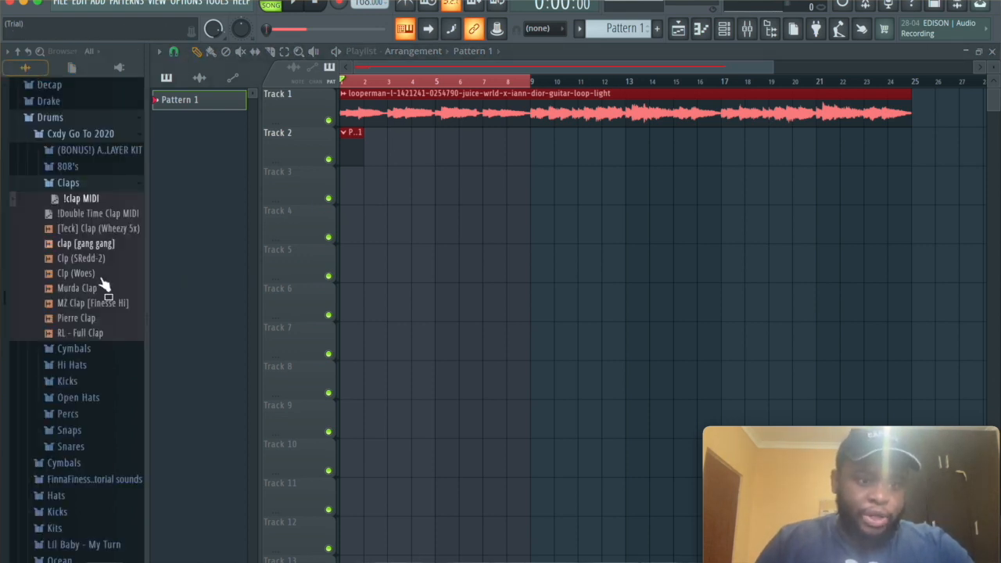
pyautogui.click(70, 184)
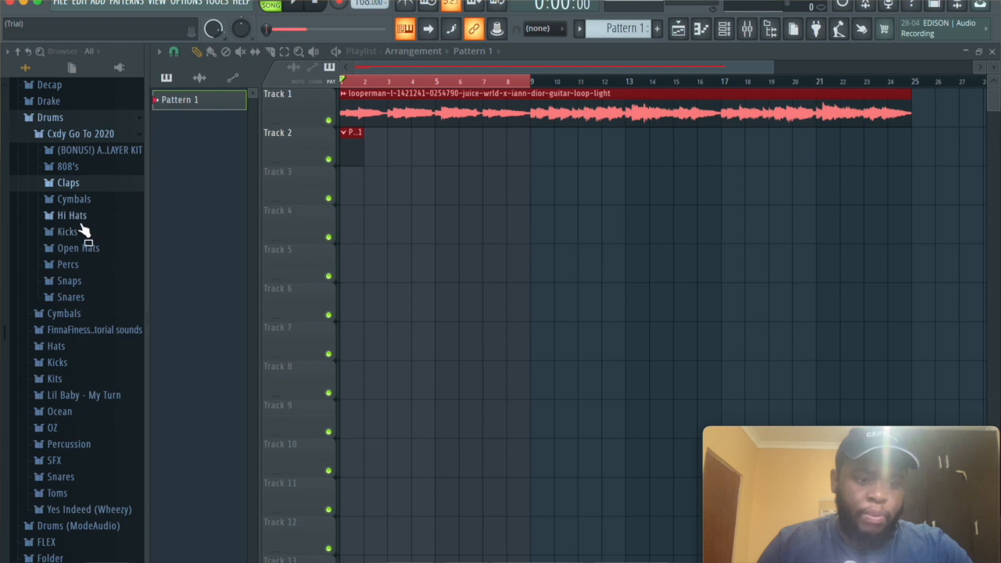
pyautogui.click(81, 220)
pyautogui.click(92, 291)
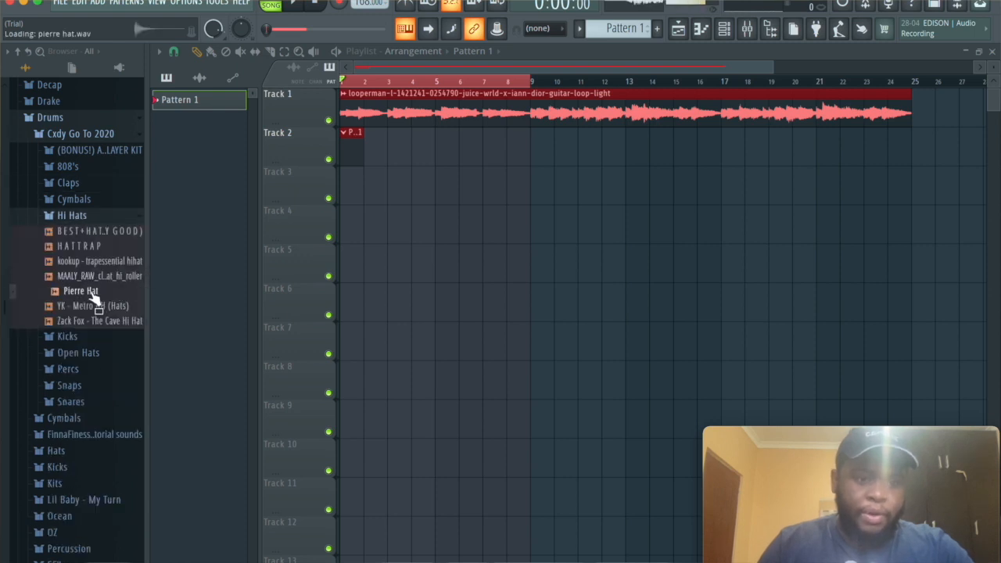
pyautogui.moveTo(93, 293); pyautogui.dragTo(262, 134)
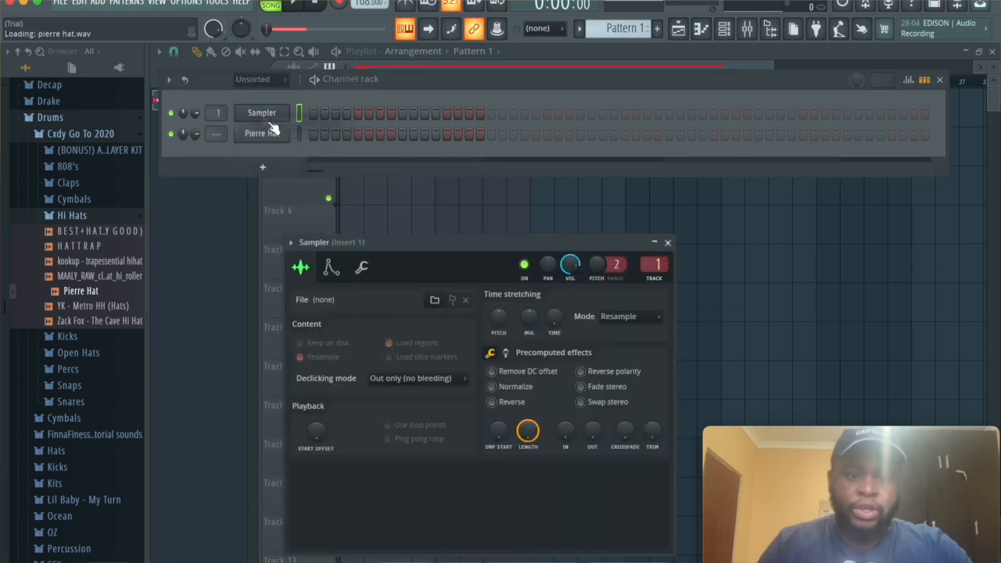
# Audition the samples in the Snares folder and add [BBS] Snare_Boomin' as a new channel below Pierre Hat.
pyautogui.click(108, 221)
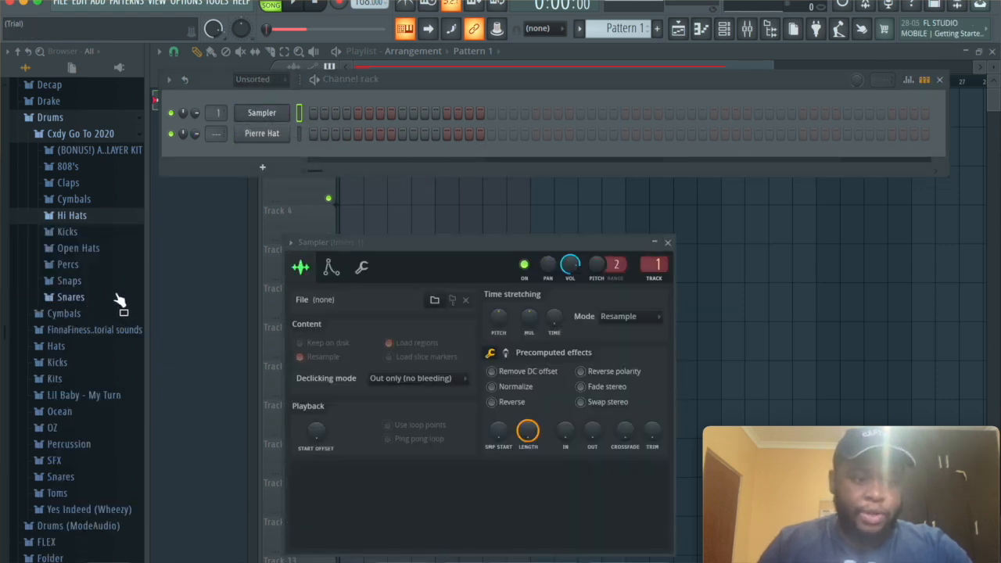
pyautogui.click(93, 299)
pyautogui.click(106, 404)
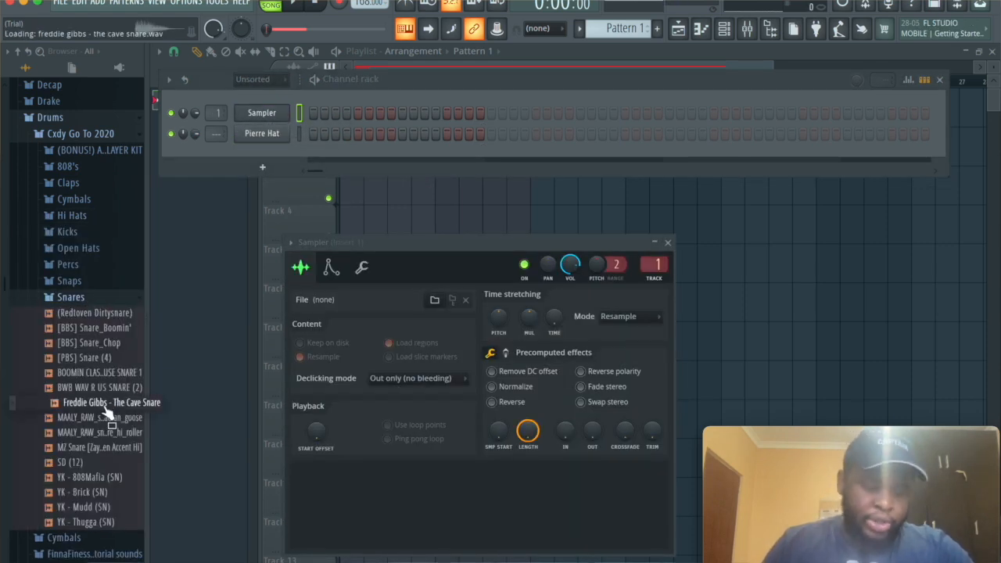
pyautogui.click(107, 416)
pyautogui.press('Down')
pyautogui.press('Up')
pyautogui.press('Up')
pyautogui.press('Up')
pyautogui.press('Up')
pyautogui.press('Up')
pyautogui.press('Up')
pyautogui.press('Up')
pyautogui.press('Up')
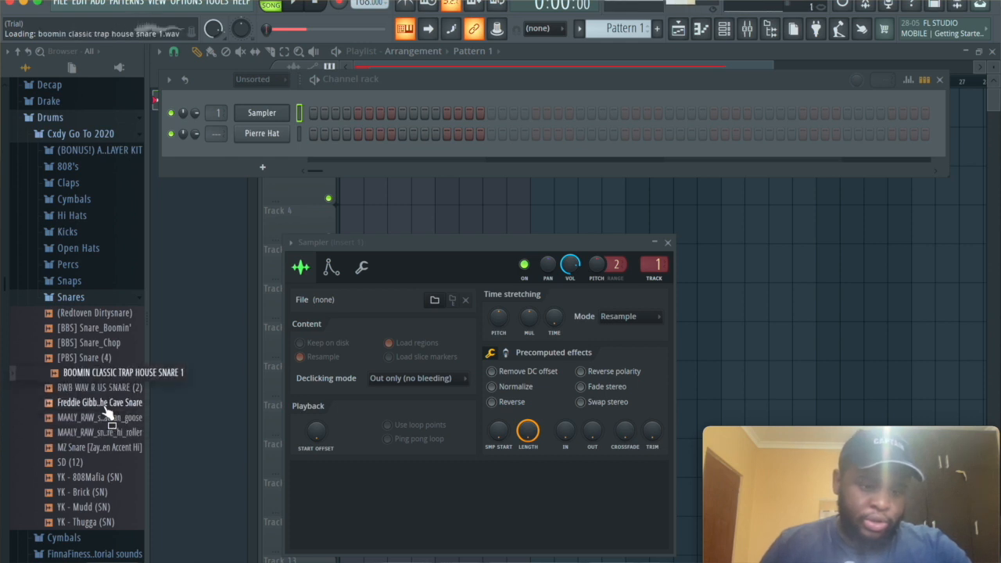
pyautogui.press('Down')
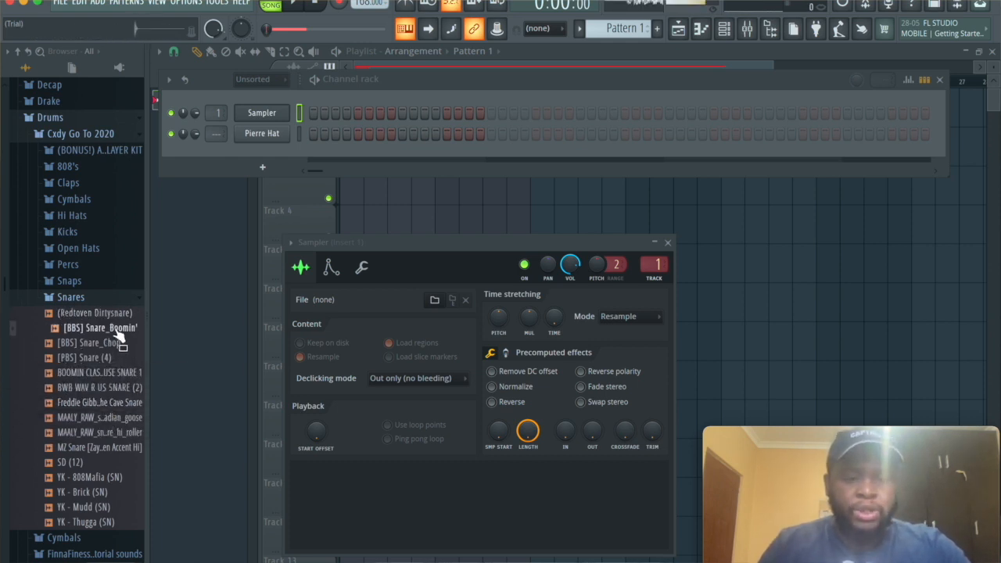
pyautogui.moveTo(117, 328); pyautogui.dragTo(275, 157)
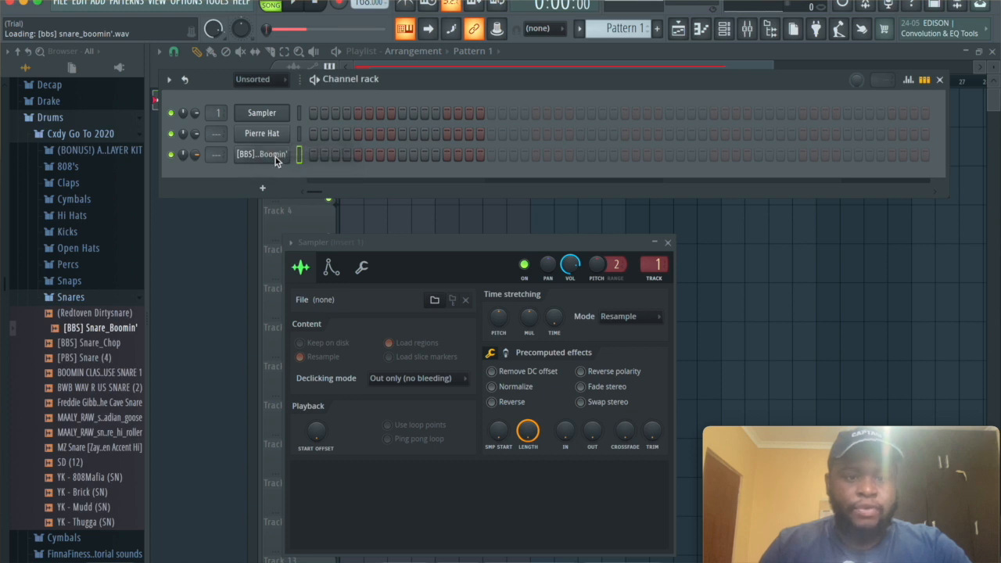
# View and close the snare's channel settings, then load the !clap MIDI file from the Claps folder onto the snare channel.
pyautogui.click(275, 156)
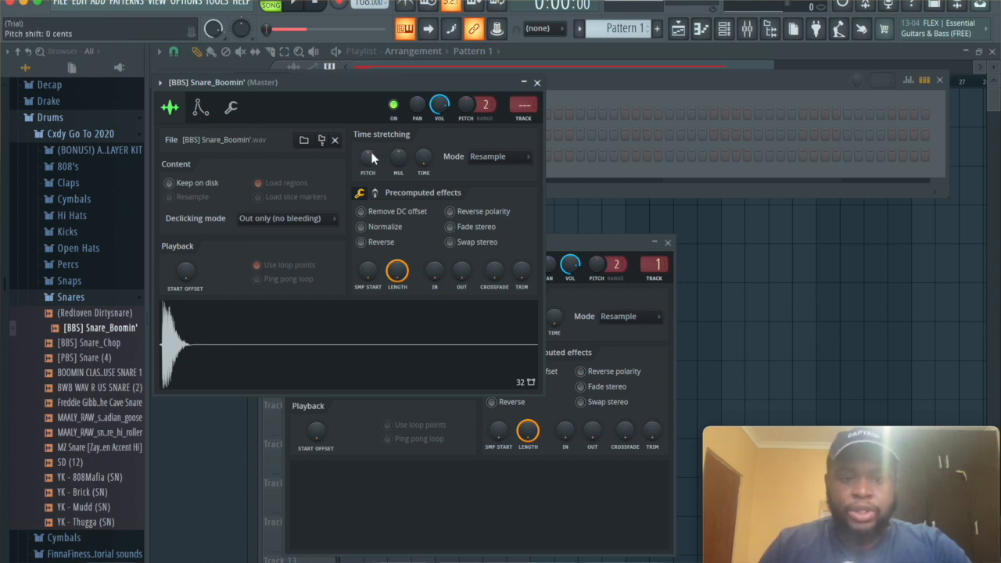
pyautogui.click(537, 83)
pyautogui.click(68, 184)
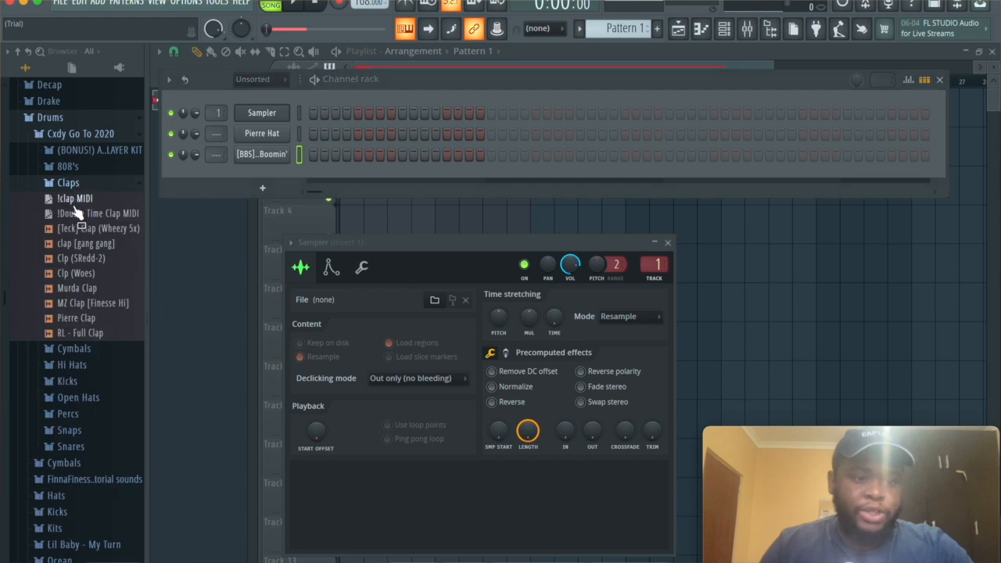
pyautogui.moveTo(76, 202); pyautogui.dragTo(280, 157)
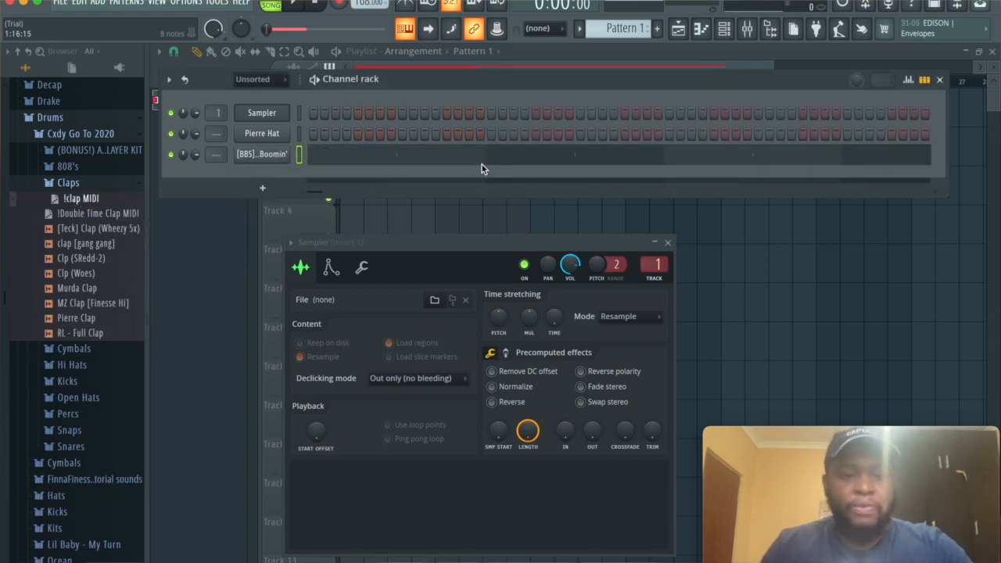
# Fill the Pierre Hat channel with a hit on every 2 steps.
pyautogui.rightClick(274, 128)
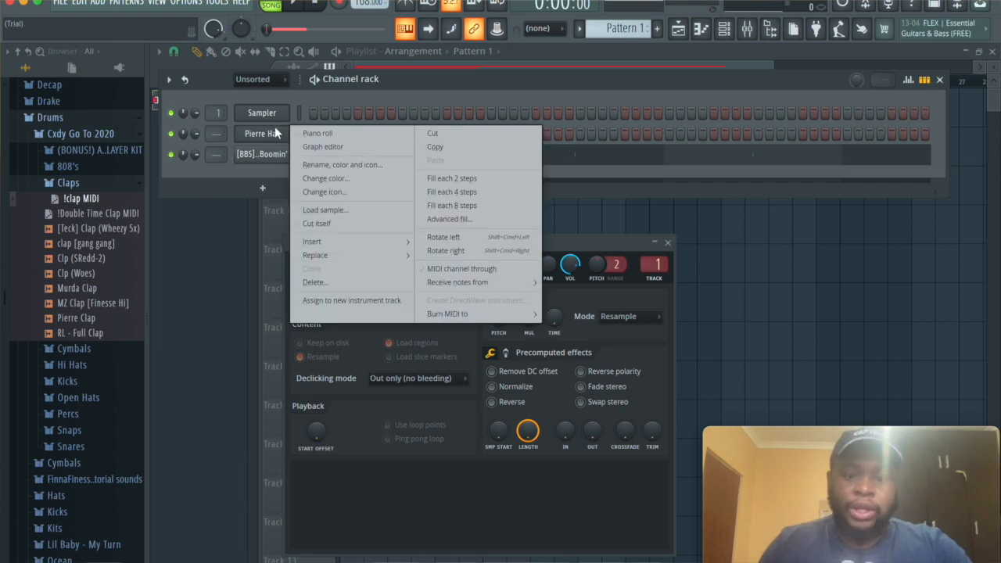
pyautogui.click(469, 179)
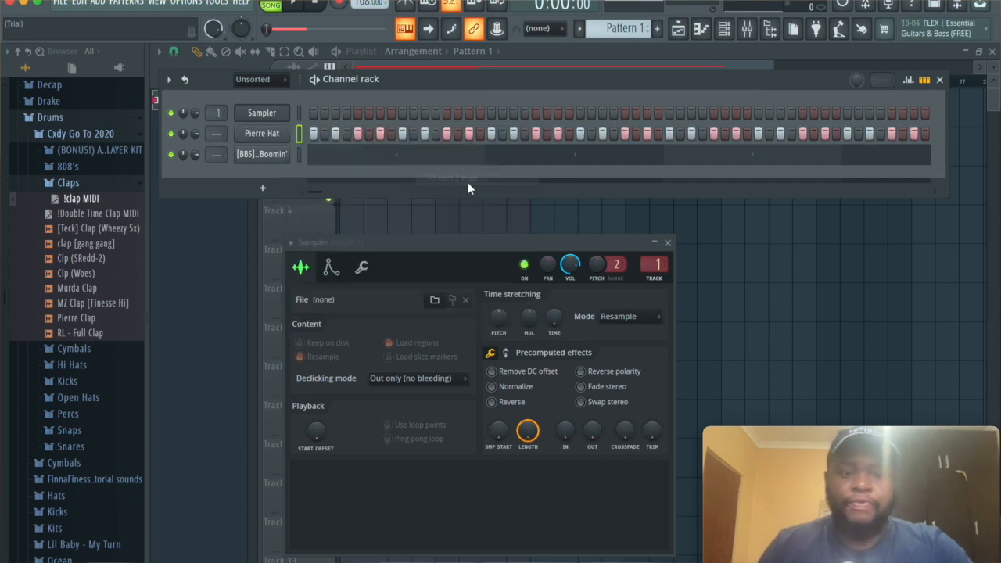
# Delete all Pierre Hat notes from bar 3 onward in the piano roll, keeping only the first two bars.
pyautogui.click(701, 29)
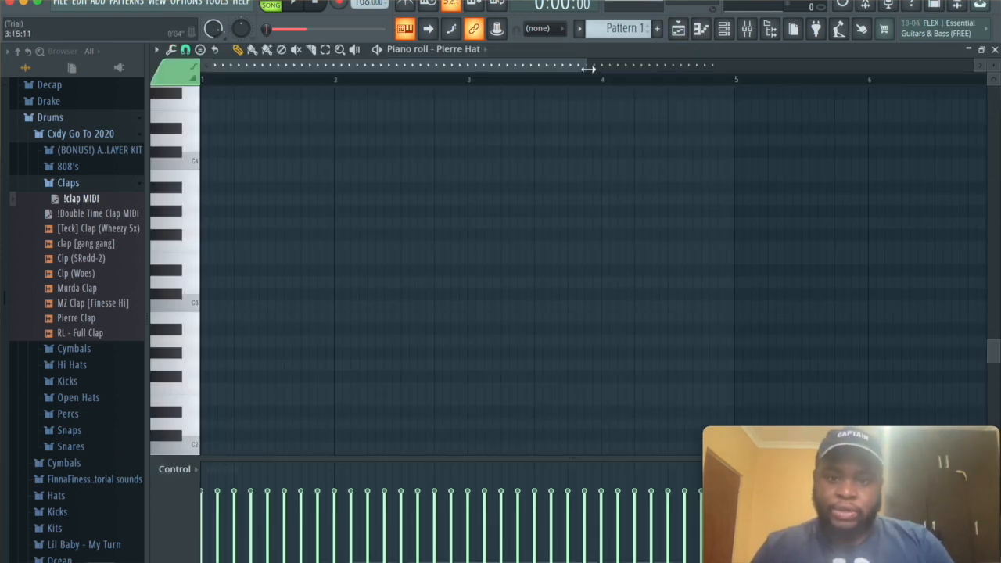
pyautogui.moveTo(592, 66); pyautogui.dragTo(713, 66)
pyautogui.scroll(-3, 680, 172)
pyautogui.scroll(7, 681, 174)
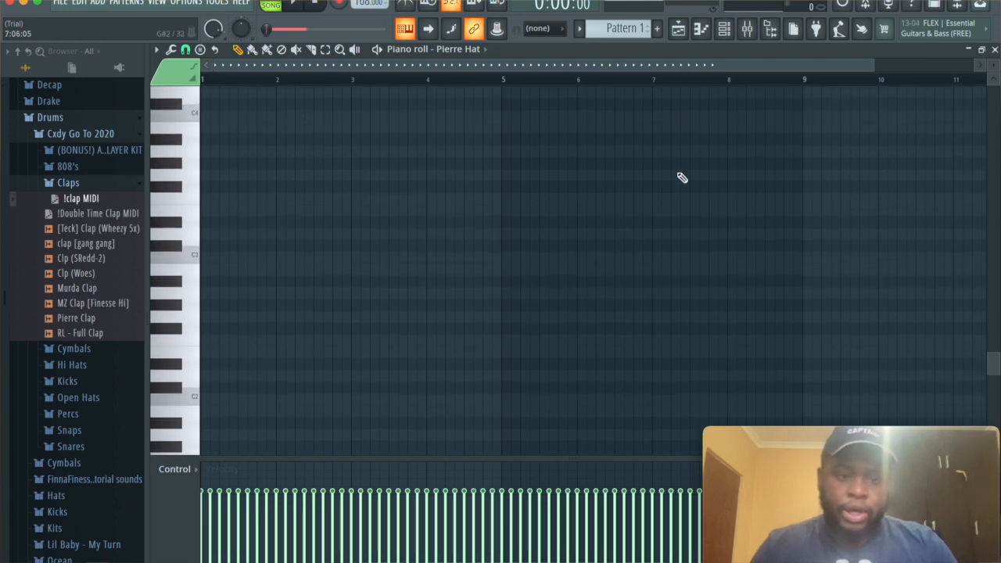
pyautogui.moveTo(827, 248); pyautogui.dragTo(352, 133)
pyautogui.moveTo(398, 233); pyautogui.dragTo(348, 185)
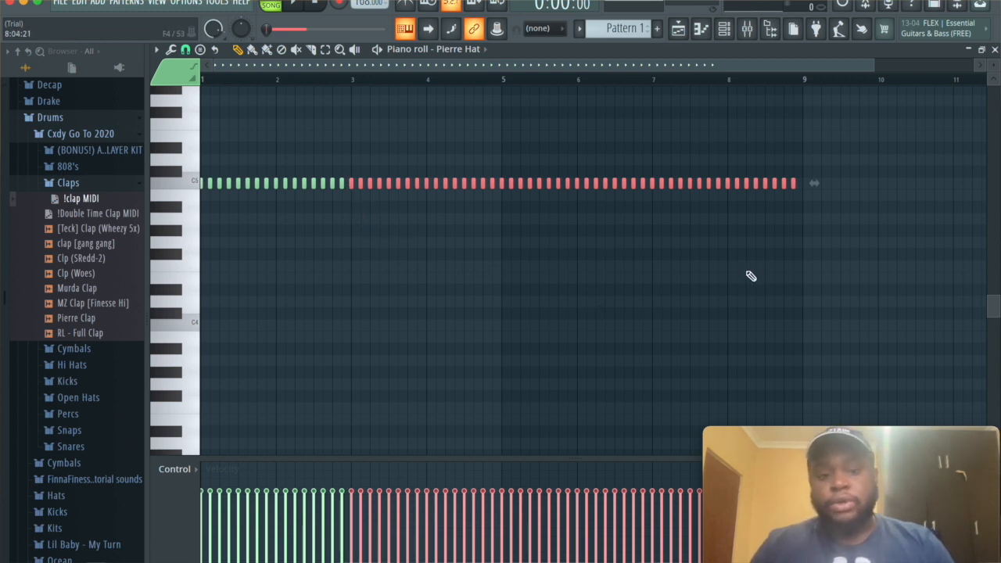
pyautogui.press('Delete')
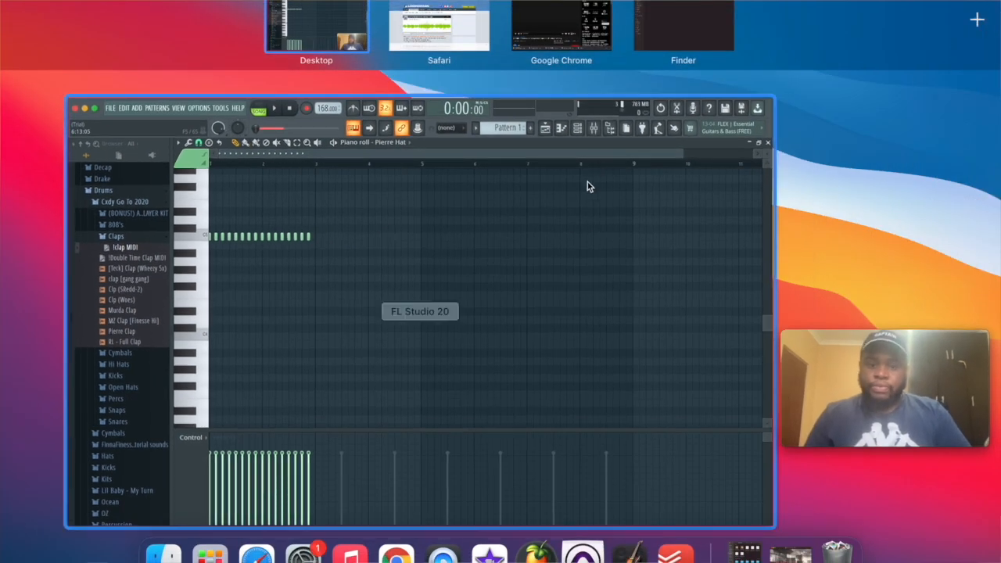
# Lower the velocity of every second Pierre Hat note in the first two bars to about 59%.
pyautogui.click(596, 165)
pyautogui.moveTo(875, 65); pyautogui.dragTo(577, 65)
pyautogui.click(219, 520)
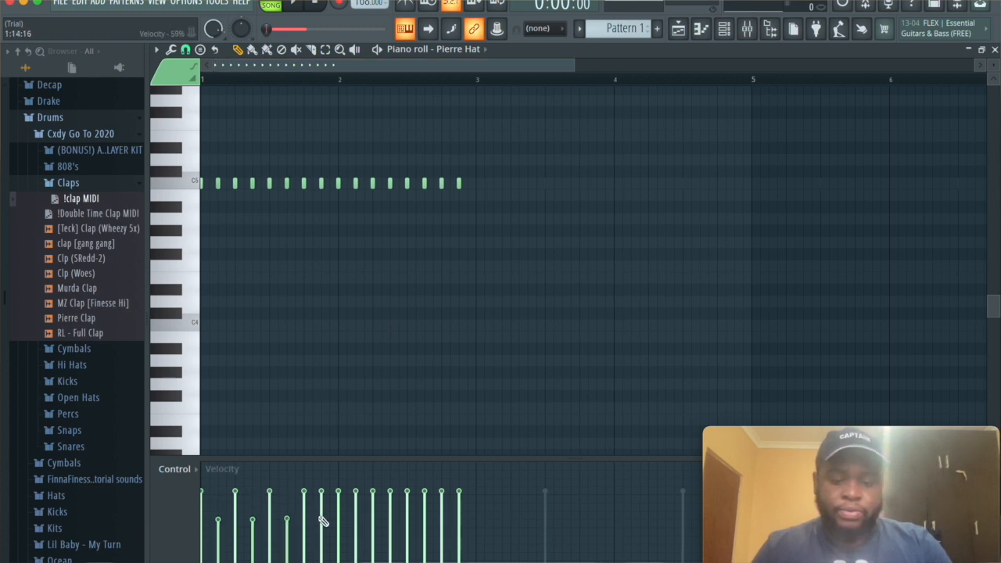
pyautogui.click(356, 520)
pyautogui.click(425, 520)
pyautogui.click(459, 520)
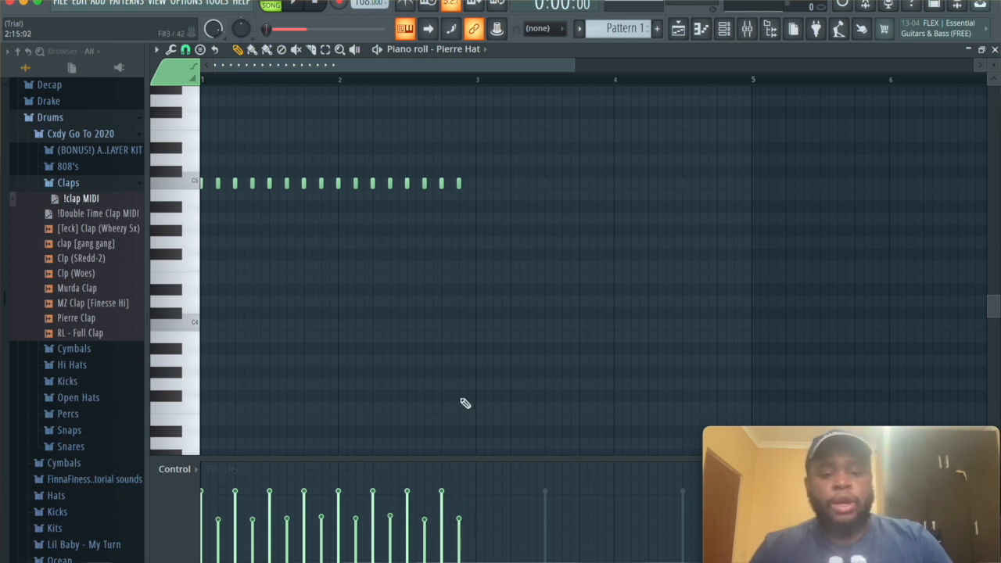
# Select the first two bars of Pierre Hat notes and duplicate them three times to fill eight bars.
pyautogui.moveTo(475, 257); pyautogui.dragTo(235, 155)
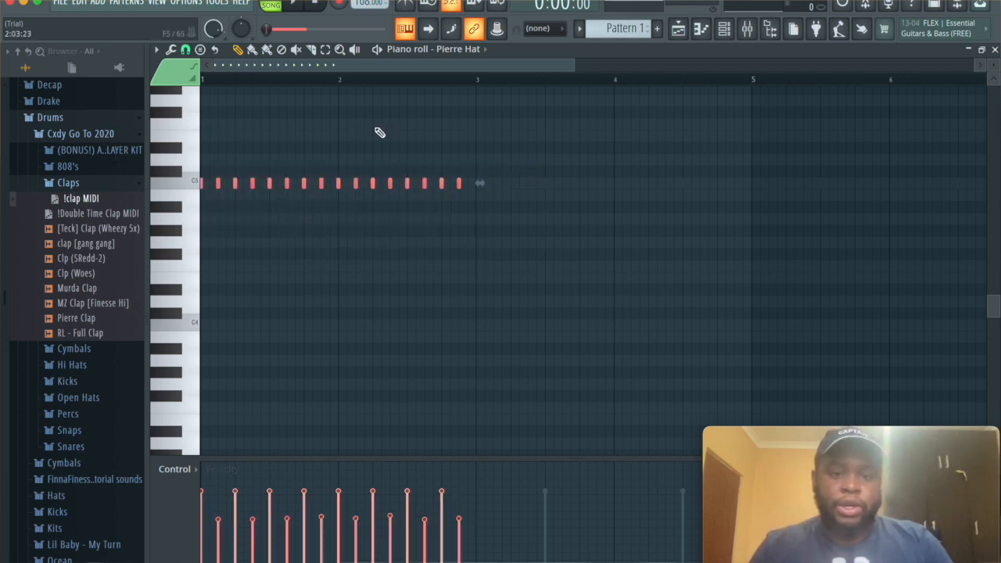
pyautogui.moveTo(478, 80); pyautogui.dragTo(3, 59)
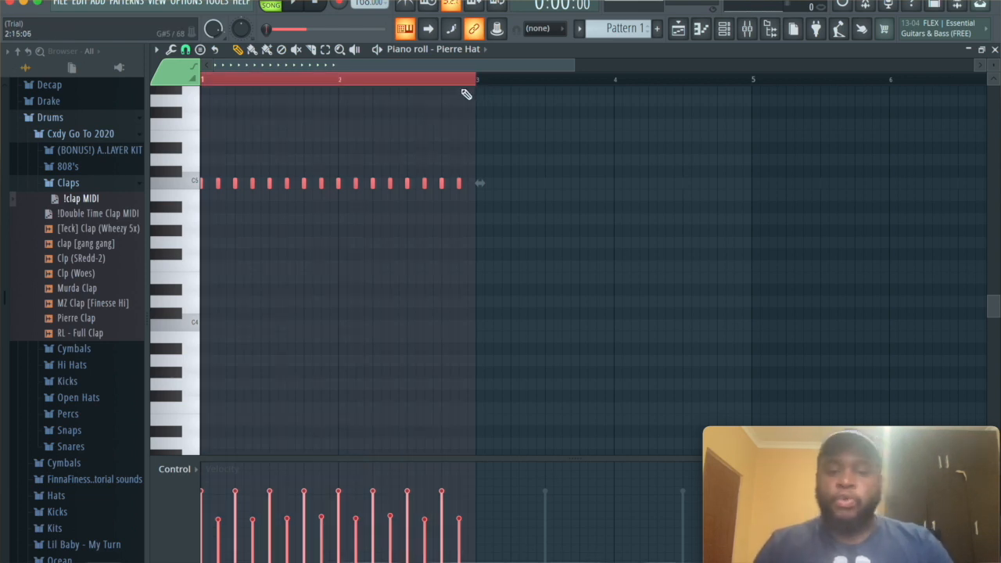
pyautogui.hotkey('ctrl', 'b')
pyautogui.hotkey('ctrl', 'b')
pyautogui.hotkey('ctrl', 'b')
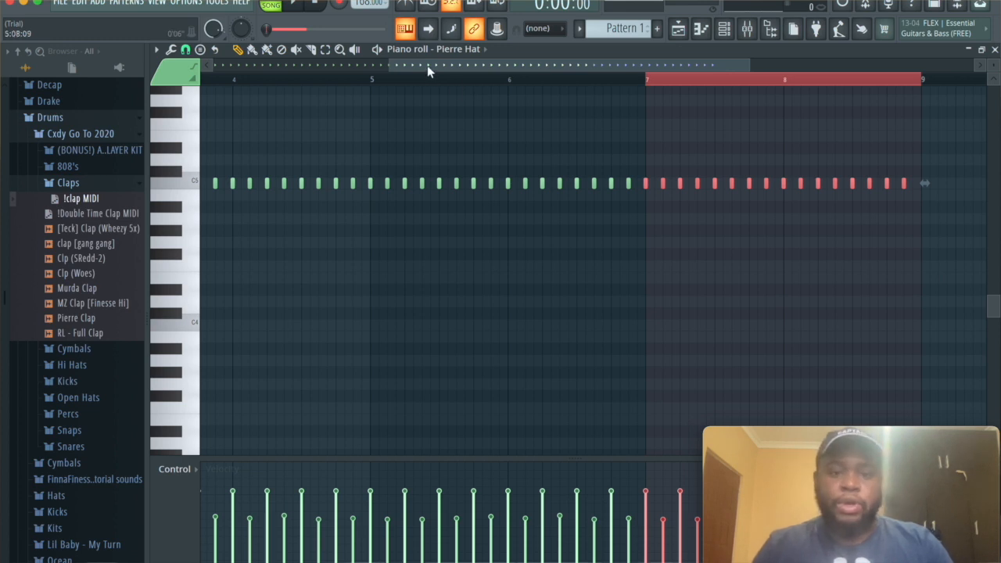
# Select all the Pierre Hat notes and set the piano roll snap to Step.
pyautogui.moveTo(427, 65); pyautogui.dragTo(235, 65)
pyautogui.hotkey('ctrl', 'a')
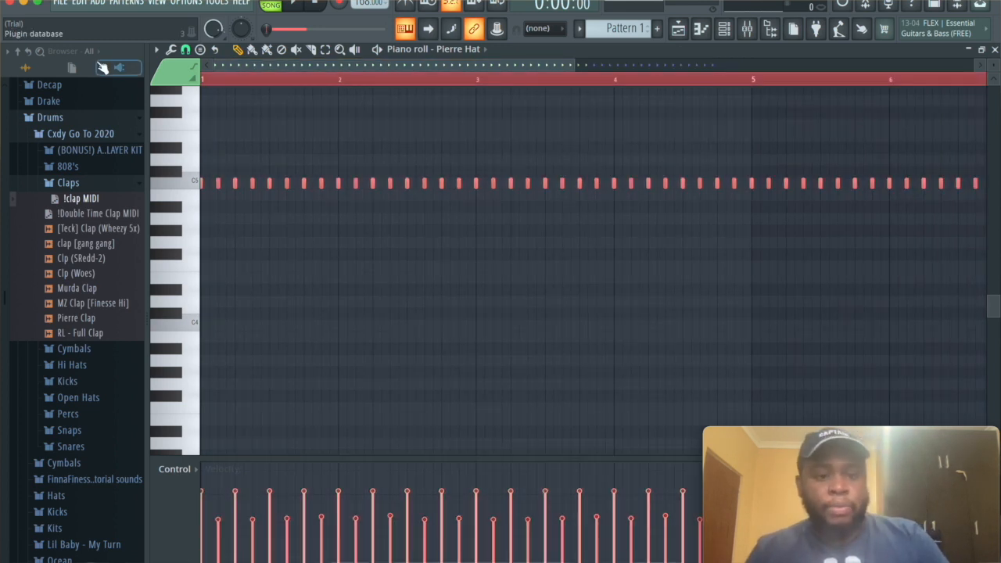
pyautogui.click(185, 50)
pyautogui.click(200, 116)
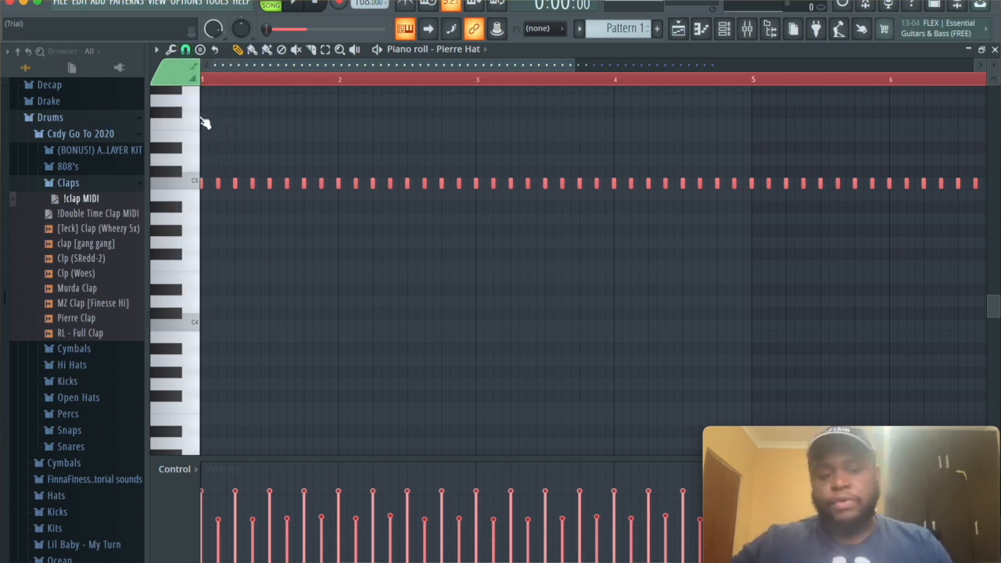
pyautogui.hscroll(5, 202, 119)
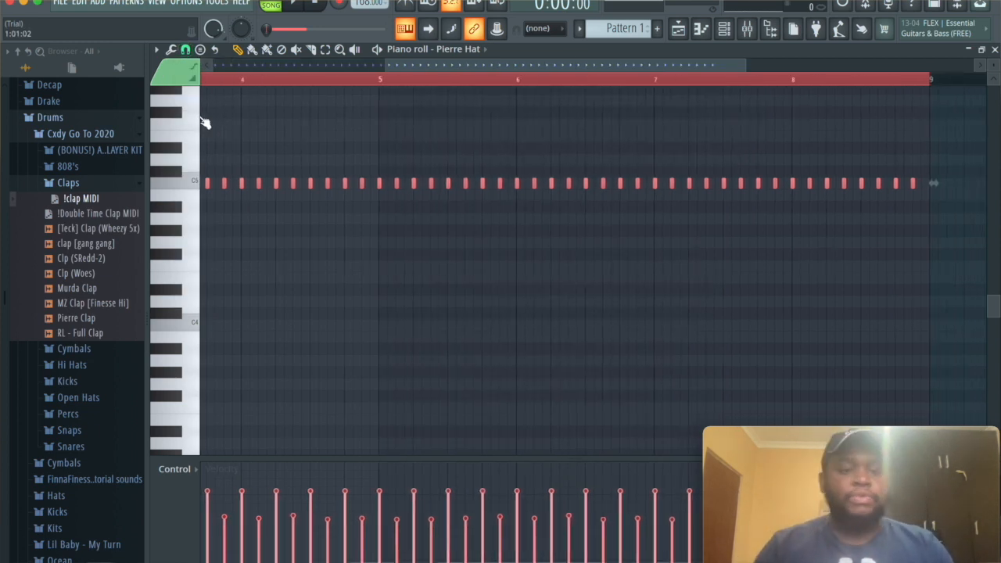
pyautogui.moveTo(419, 63); pyautogui.dragTo(248, 62)
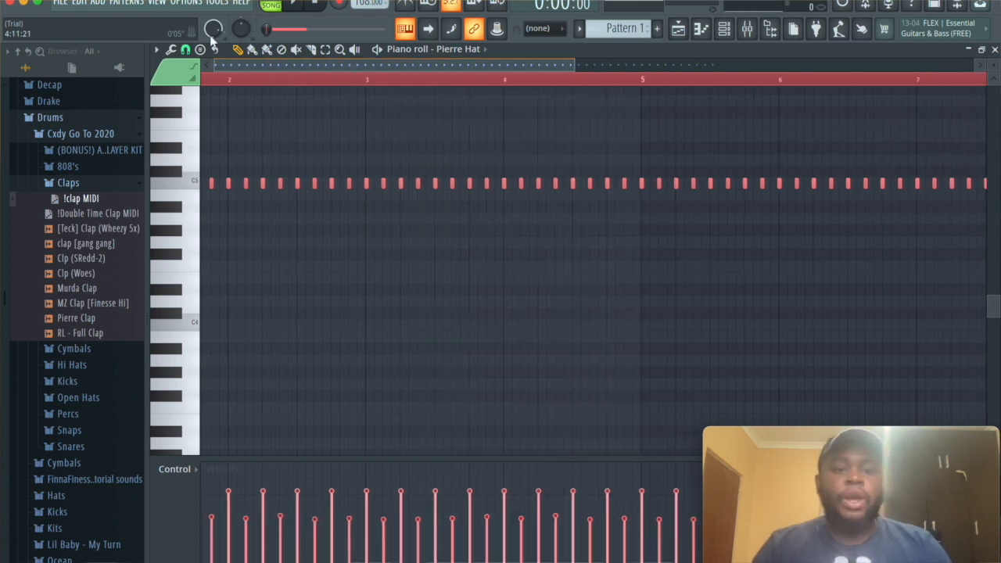
pyautogui.click(184, 49)
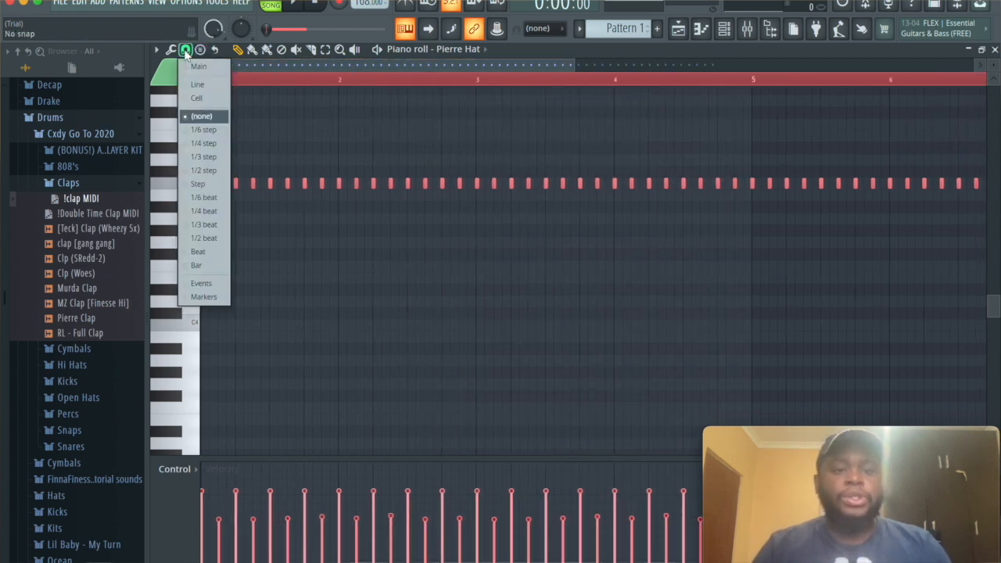
pyautogui.click(202, 183)
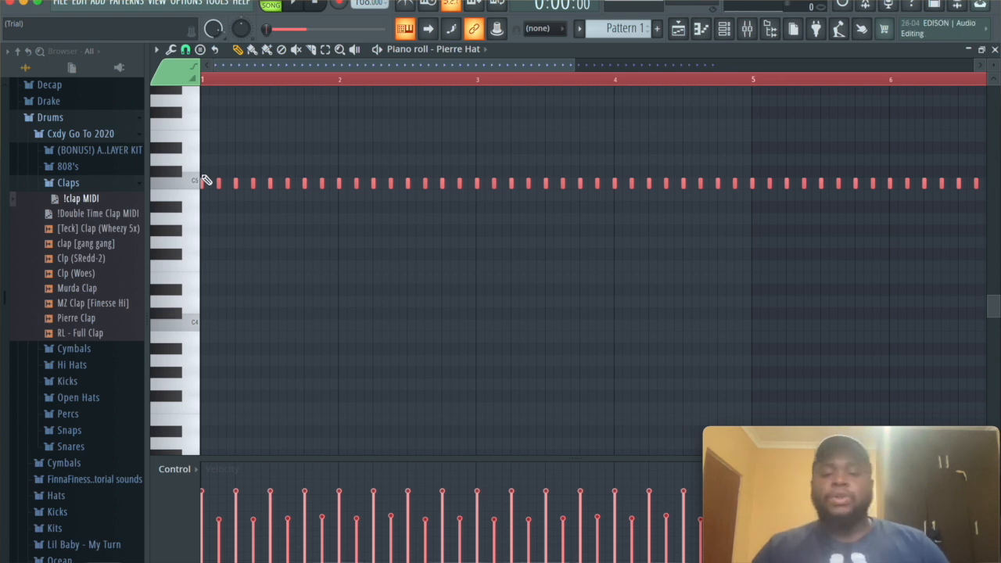
# Show all eight bars and the channel rack, and play the pattern briefly to hear the hi-hats.
pyautogui.moveTo(572, 62); pyautogui.dragTo(713, 63)
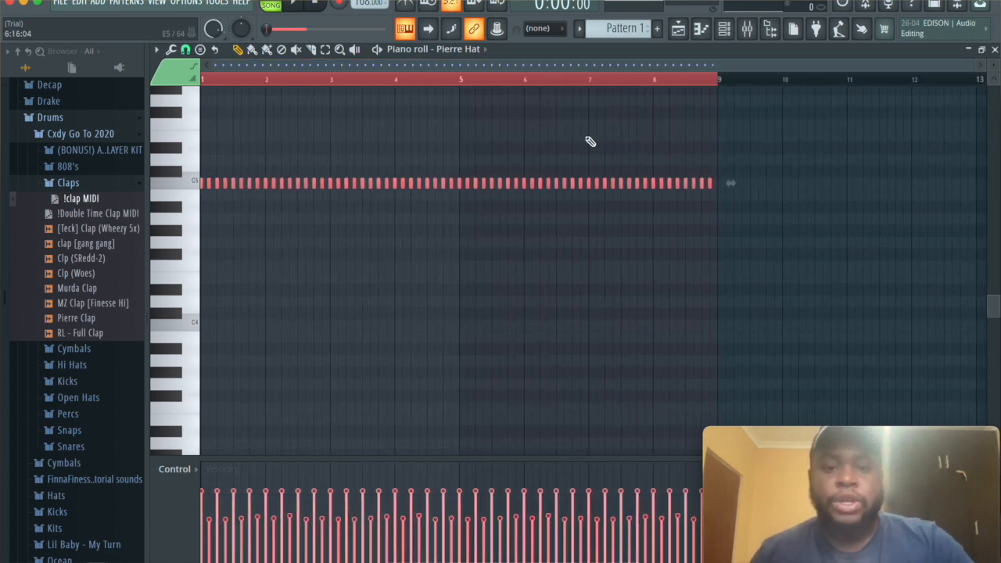
pyautogui.click(725, 32)
pyautogui.press('space')
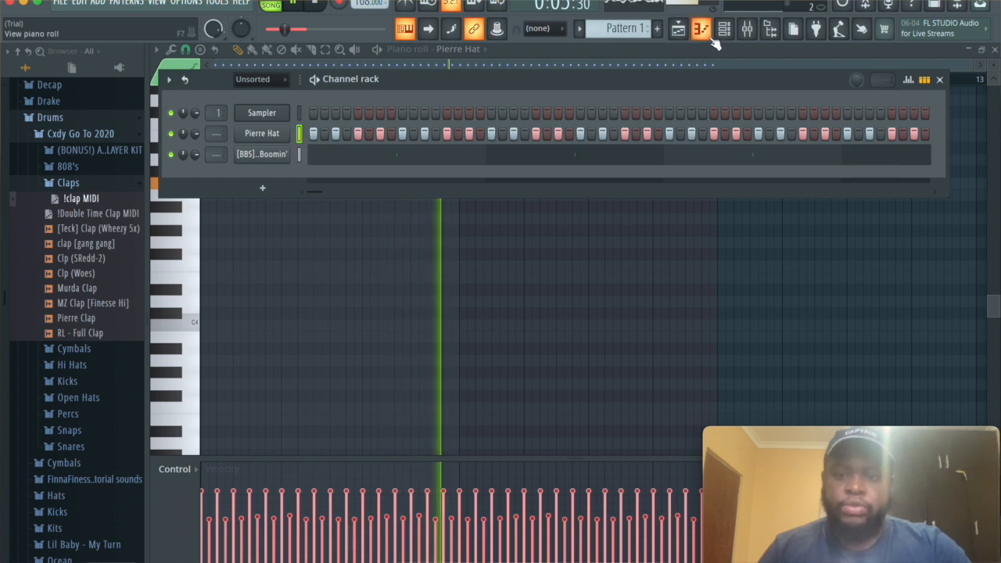
pyautogui.press('space')
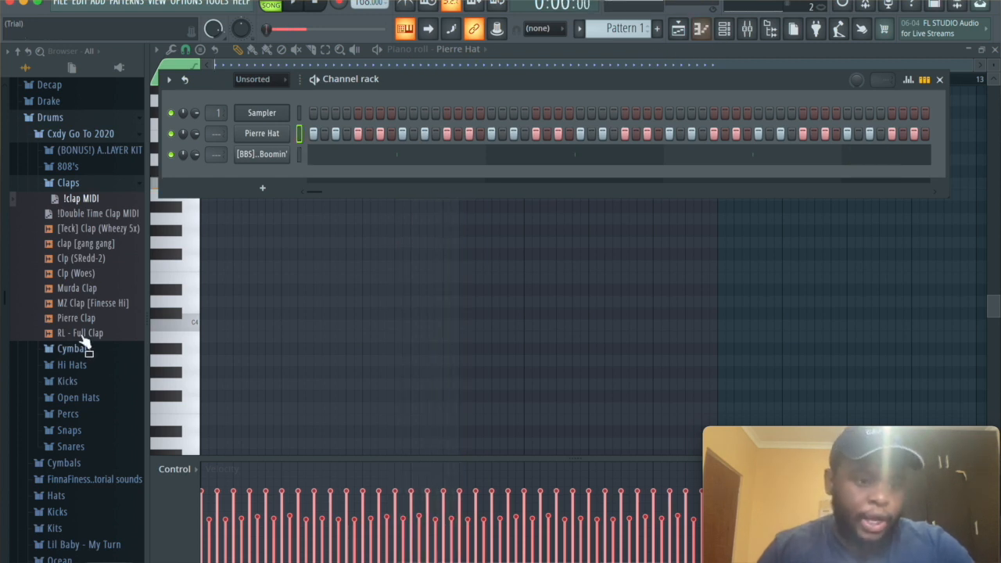
# Audition the open hat samples in the Open Hats folder of the Cxdy Go To 2020 kit.
pyautogui.click(92, 182)
pyautogui.click(72, 248)
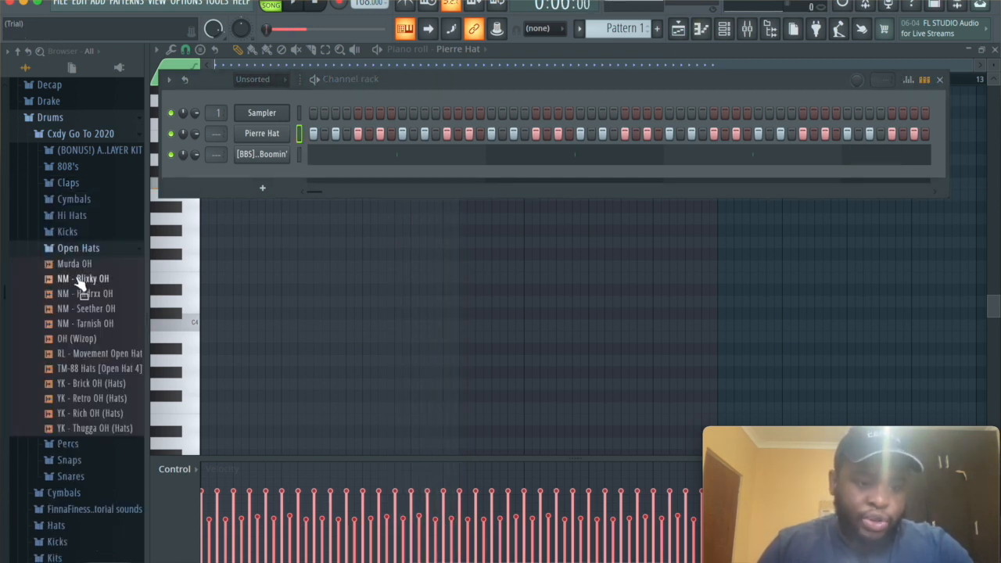
pyautogui.click(74, 265)
pyautogui.click(76, 286)
pyautogui.click(83, 295)
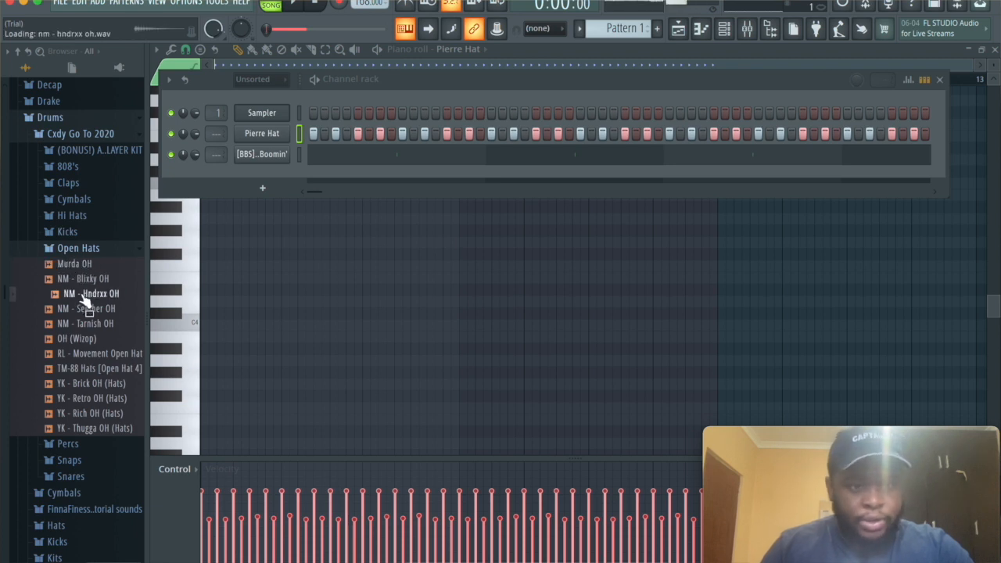
pyautogui.press('Down')
pyautogui.press('Down')
pyautogui.press('Down')
pyautogui.press('Down')
pyautogui.press('Down')
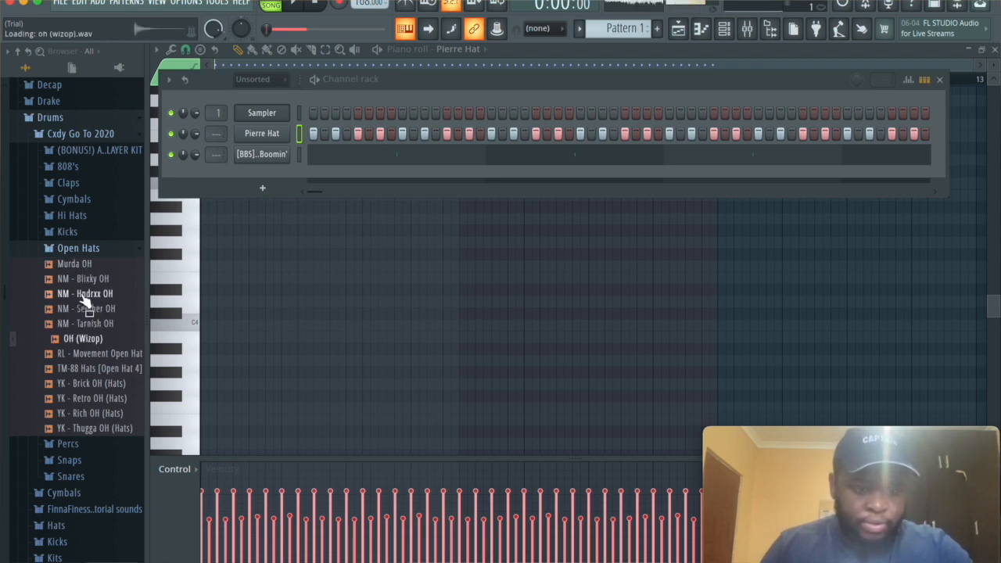
pyautogui.press('Down')
pyautogui.press('Up')
# Add Murda OH as a new channel below the snare and place C5 notes at the start of bars 1 and 5.
pyautogui.moveTo(100, 372); pyautogui.dragTo(298, 176)
pyautogui.click(79, 251)
pyautogui.click(701, 28)
pyautogui.moveTo(256, 222); pyautogui.dragTo(91, 178)
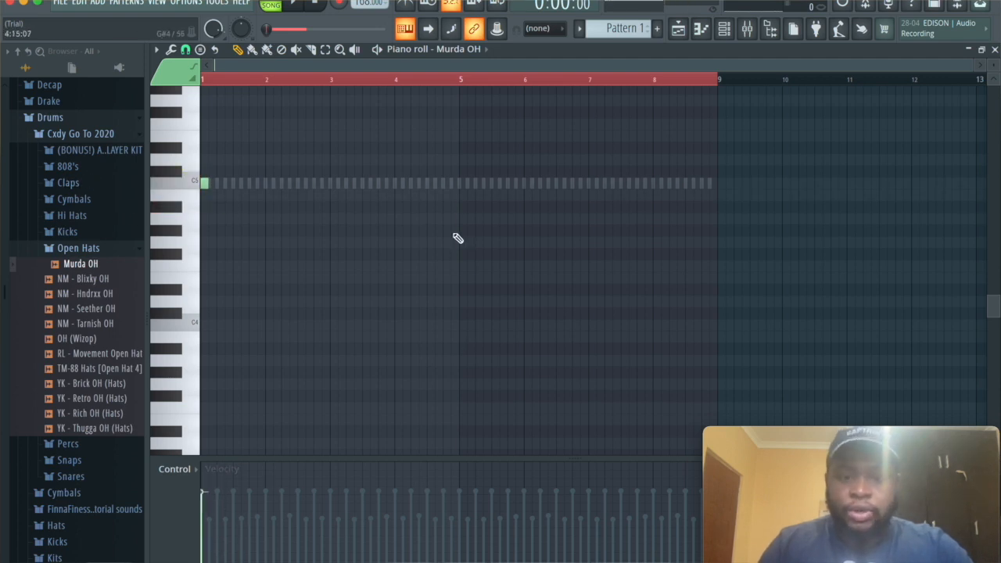
pyautogui.click(463, 184)
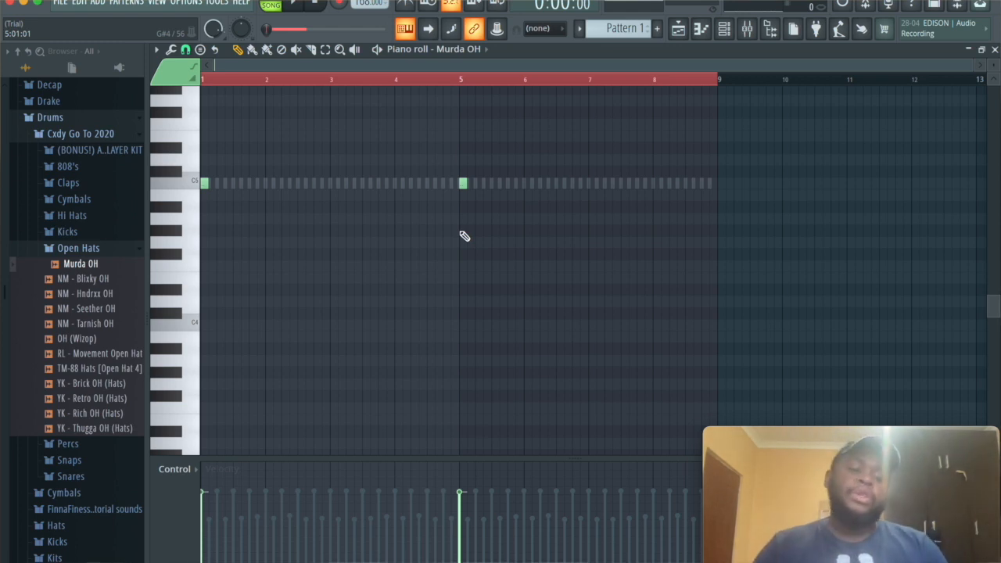
# Add Best Perc from the Percs folder as a new channel below Murda OH.
pyautogui.click(724, 28)
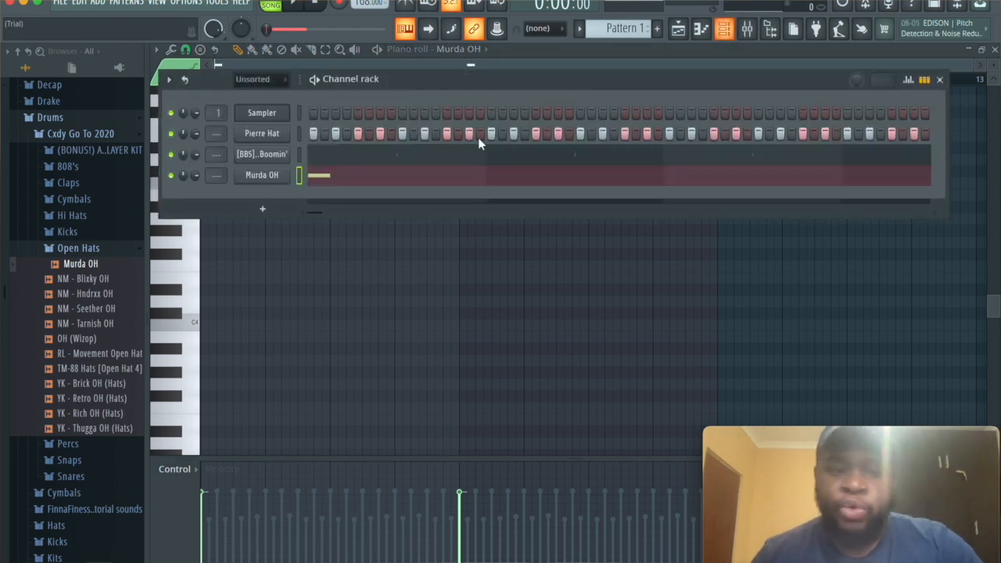
pyautogui.click(86, 250)
pyautogui.click(72, 265)
pyautogui.moveTo(78, 279); pyautogui.dragTo(280, 201)
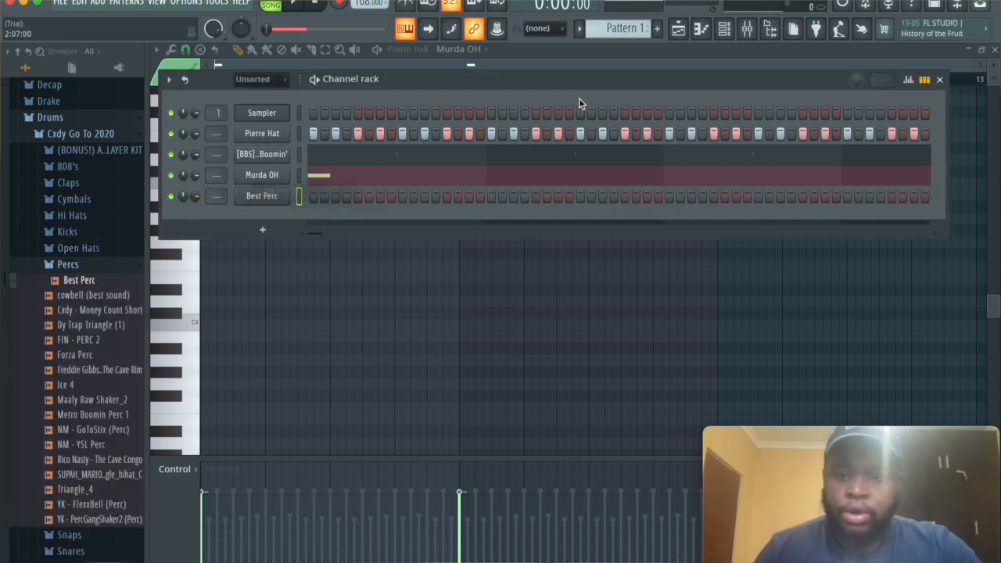
# Place Best Perc notes on C5 two steps before bar 4, two steps before bar 8, and on step 3 of bar 8.
pyautogui.click(701, 29)
pyautogui.click(387, 183)
pyautogui.moveTo(972, 68); pyautogui.dragTo(632, 67)
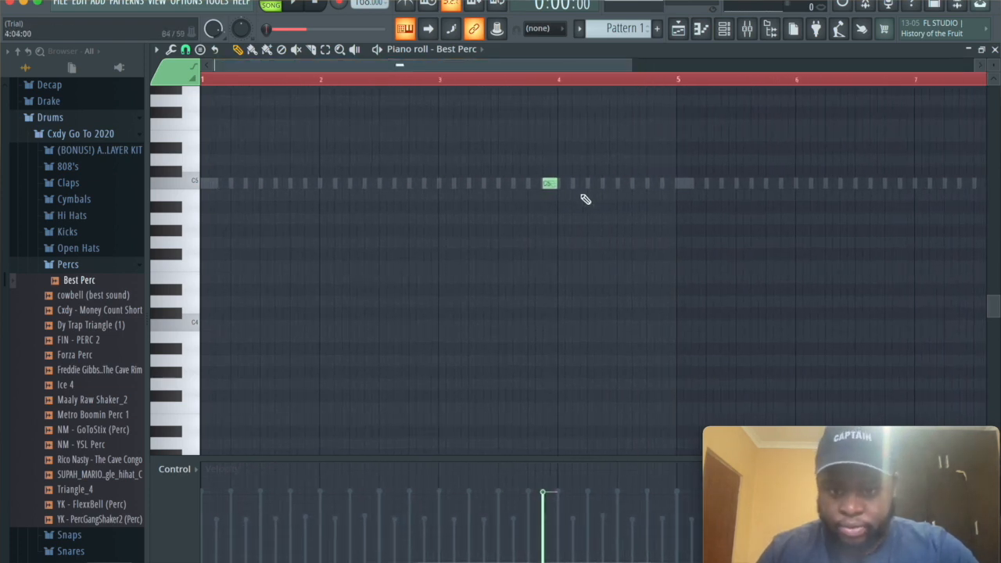
pyautogui.moveTo(566, 69); pyautogui.dragTo(768, 55)
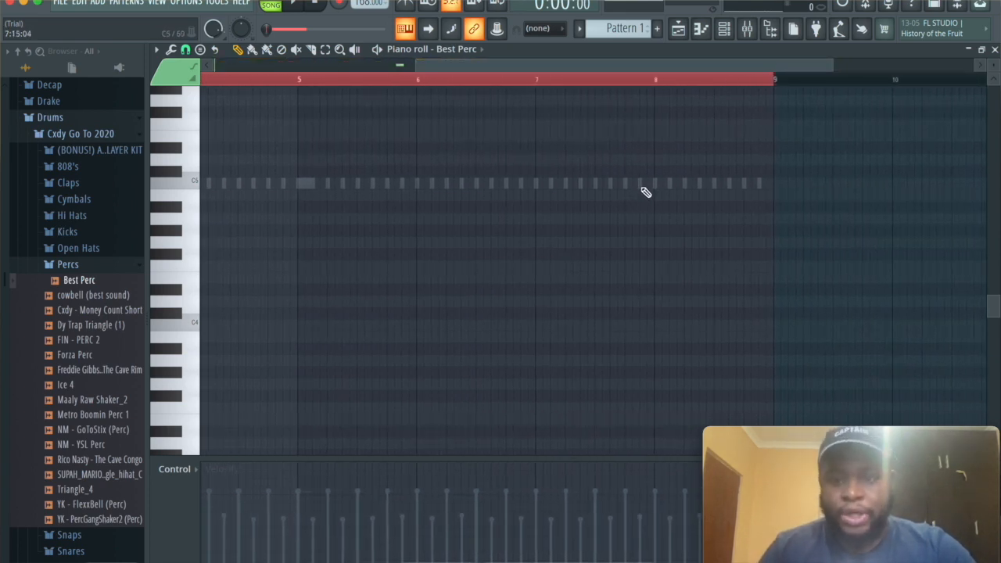
pyautogui.click(643, 184)
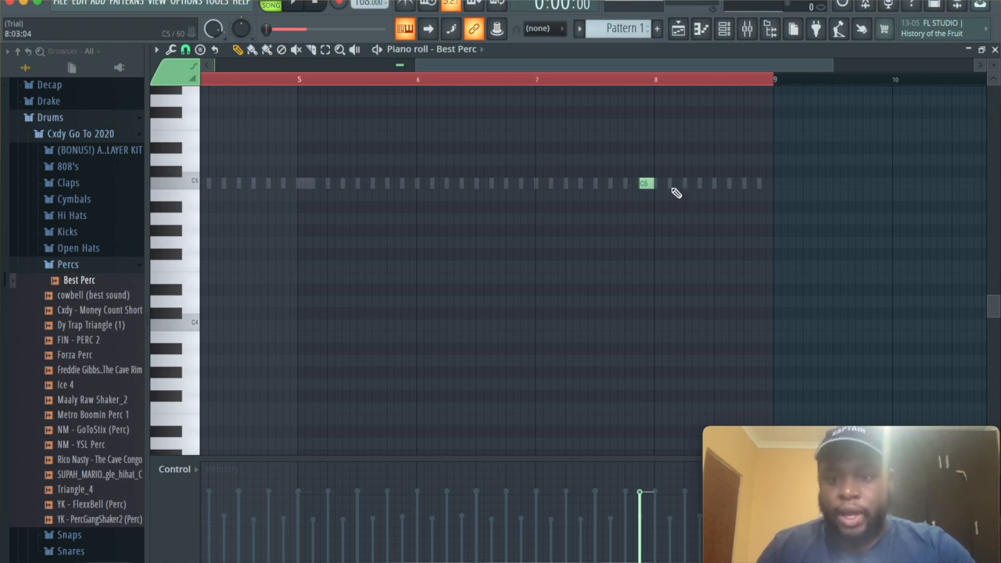
pyautogui.click(672, 184)
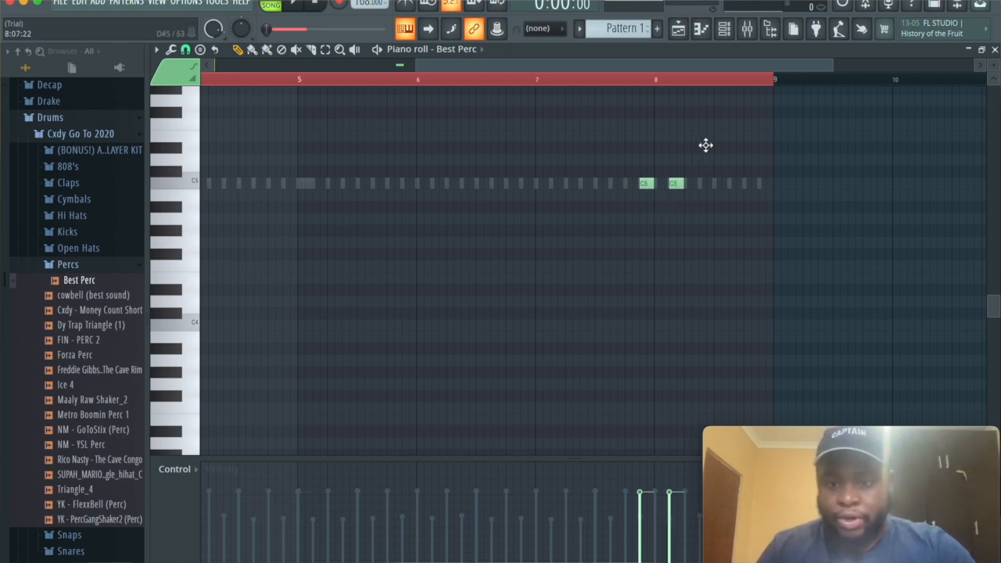
# Discard the lengths of the Best Perc notes and play the pattern briefly.
pyautogui.moveTo(629, 67); pyautogui.dragTo(329, 72)
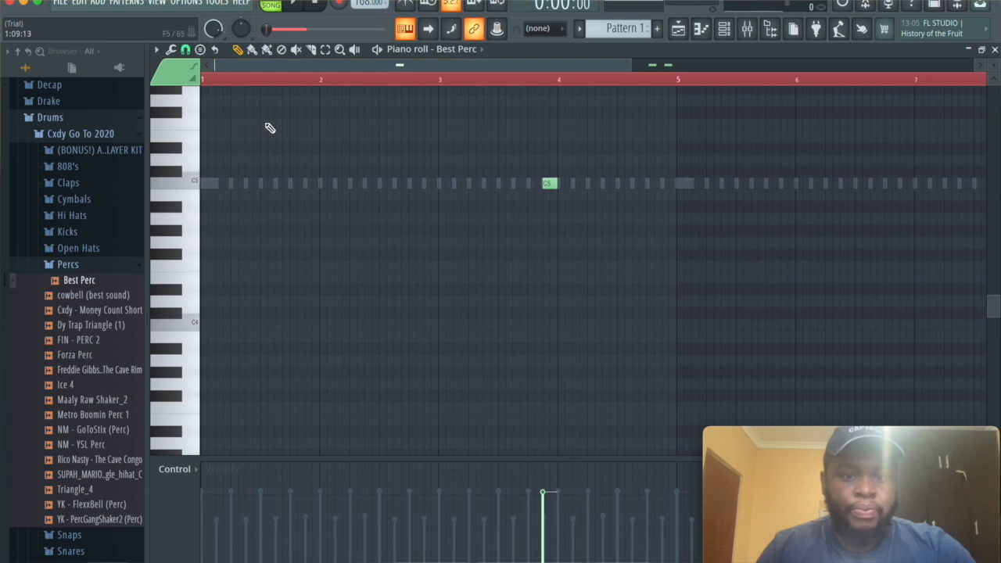
pyautogui.moveTo(629, 61); pyautogui.dragTo(735, 83)
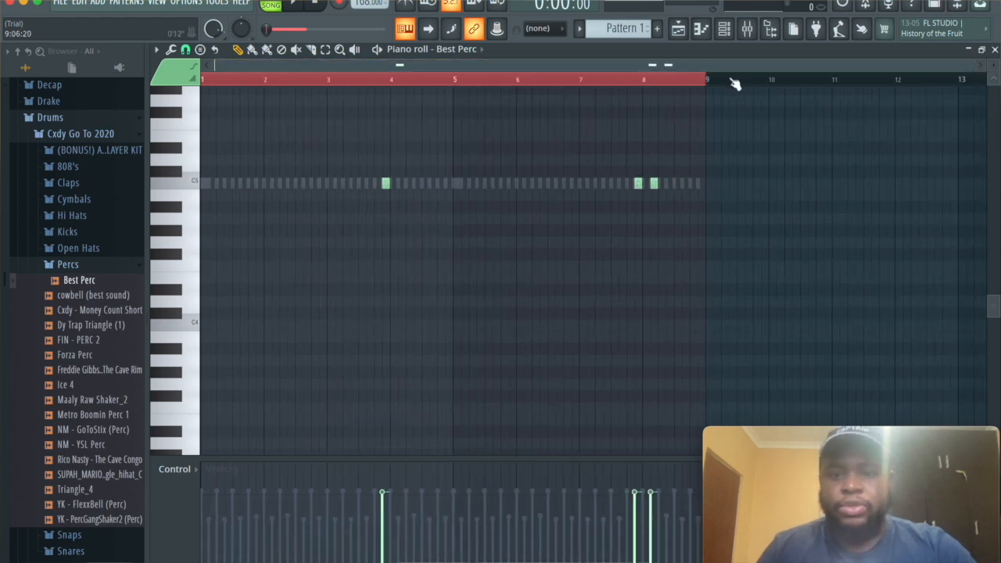
pyautogui.hotkey('shift', 'd')
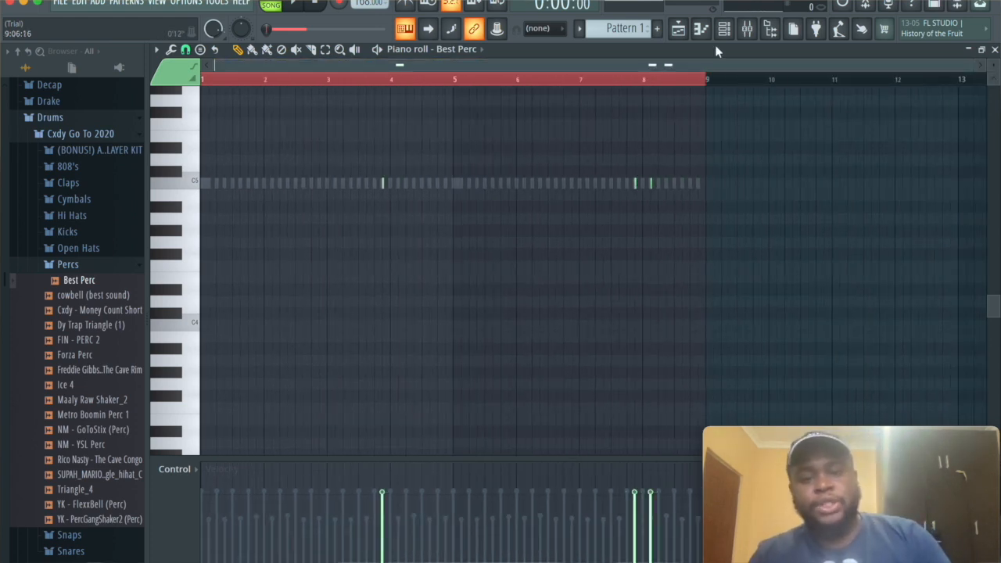
pyautogui.press('space')
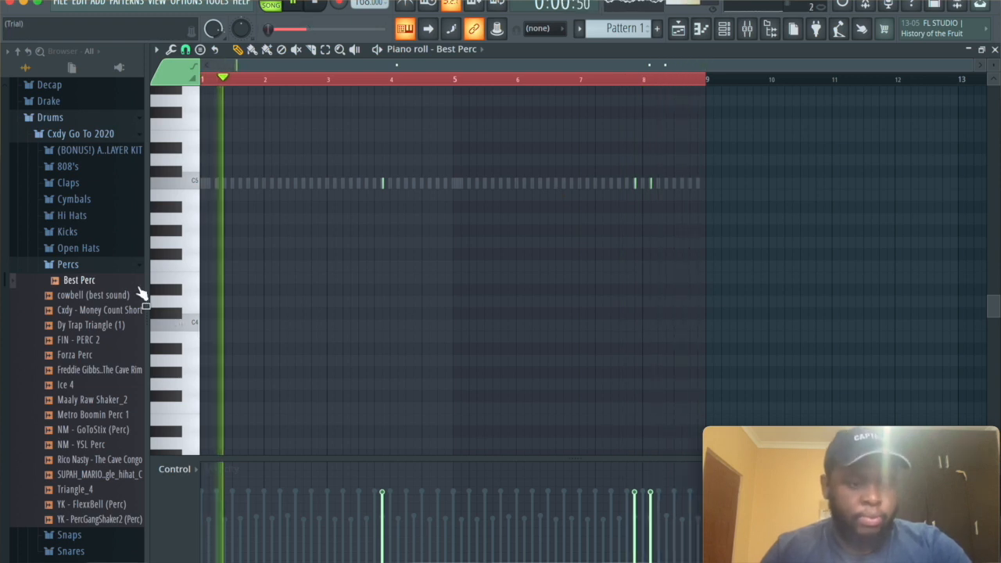
pyautogui.press('space')
# Collapse the Percs folder and expand the 808's folder of the Cxdy Go To 2020 kit.
pyautogui.click(51, 264)
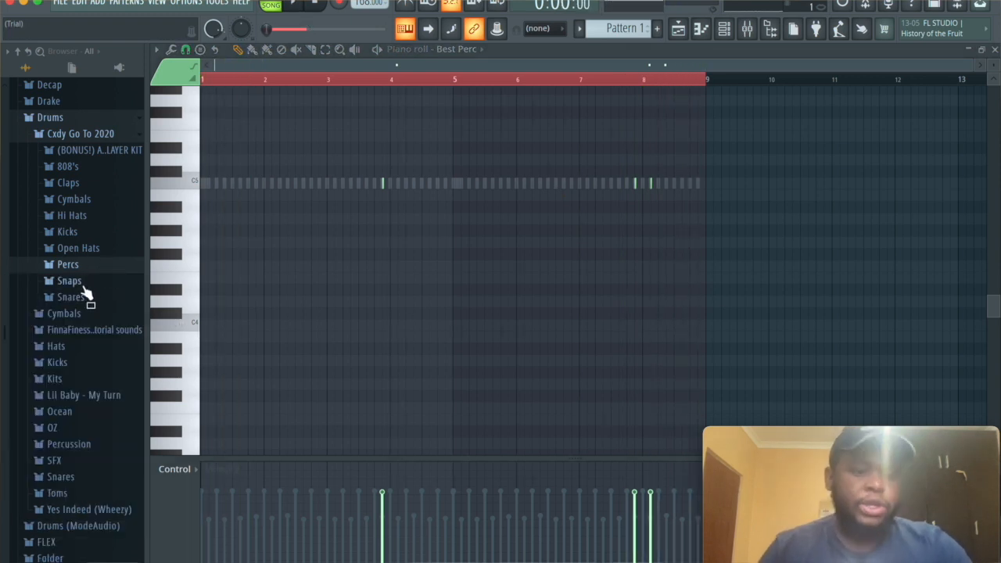
pyautogui.click(86, 167)
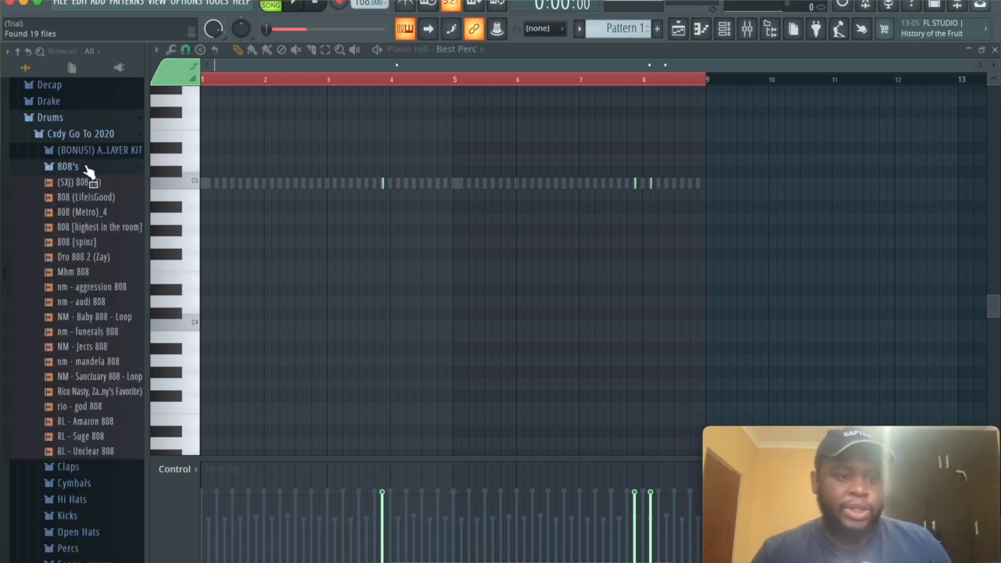
pyautogui.click(87, 167)
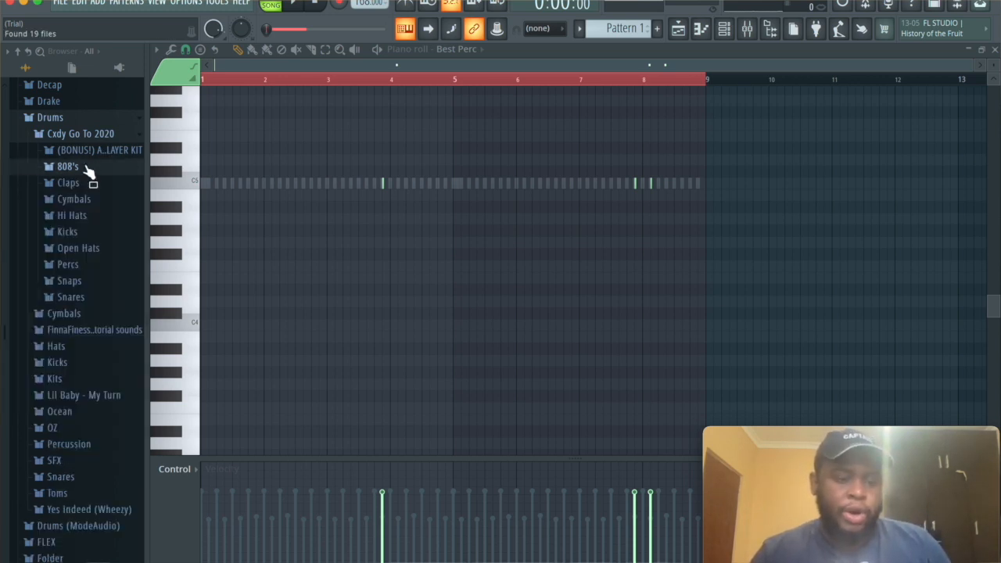
pyautogui.click(87, 168)
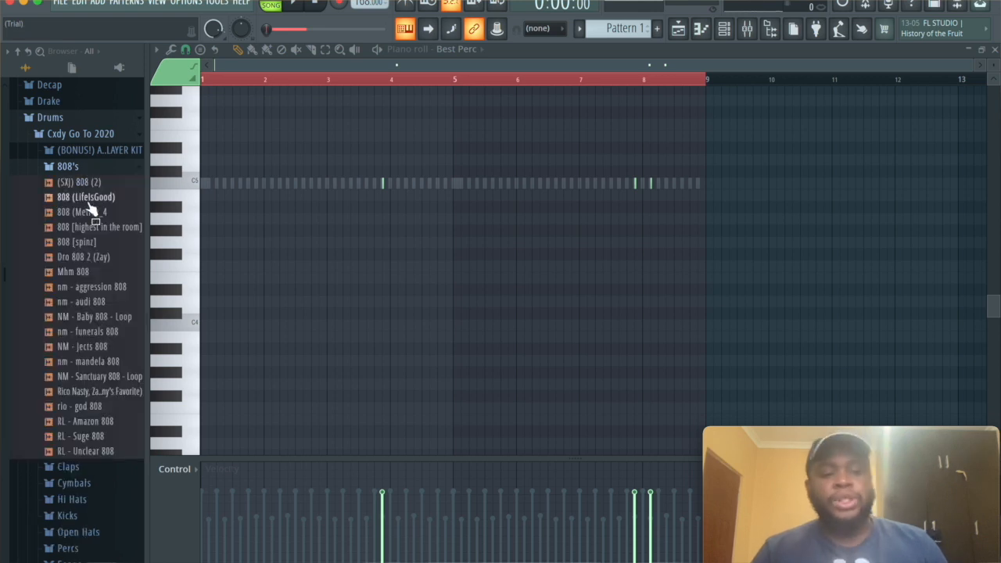
# Audition 808 samples such as Mhm 808, nm - aggression 808, nm - funerals 808 and nm - mandela 808 over the playing pattern.
pyautogui.click(78, 271)
pyautogui.click(62, 287)
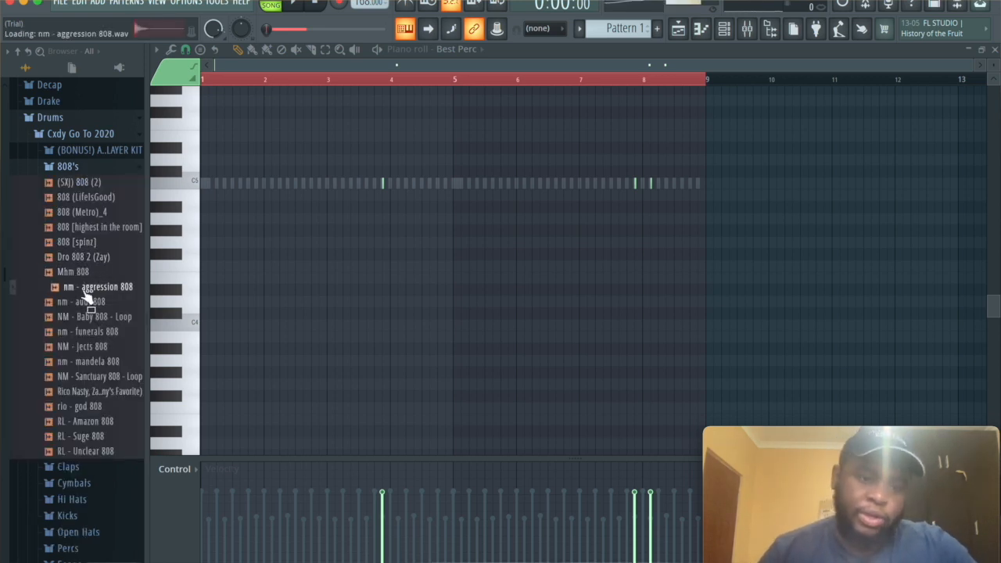
pyautogui.click(86, 302)
pyautogui.press('space')
pyautogui.click(91, 290)
pyautogui.click(90, 302)
pyautogui.click(97, 317)
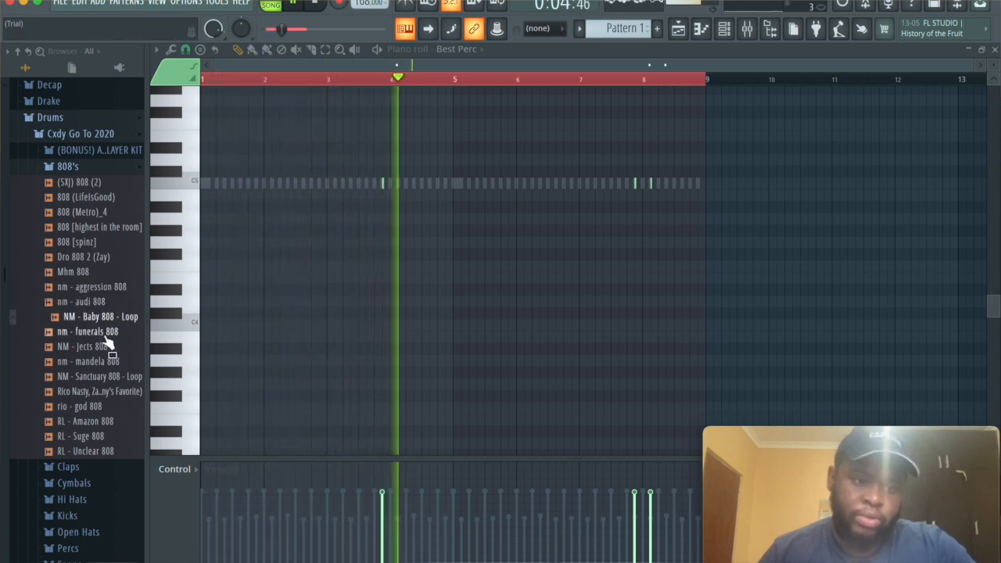
pyautogui.click(92, 332)
pyautogui.click(110, 366)
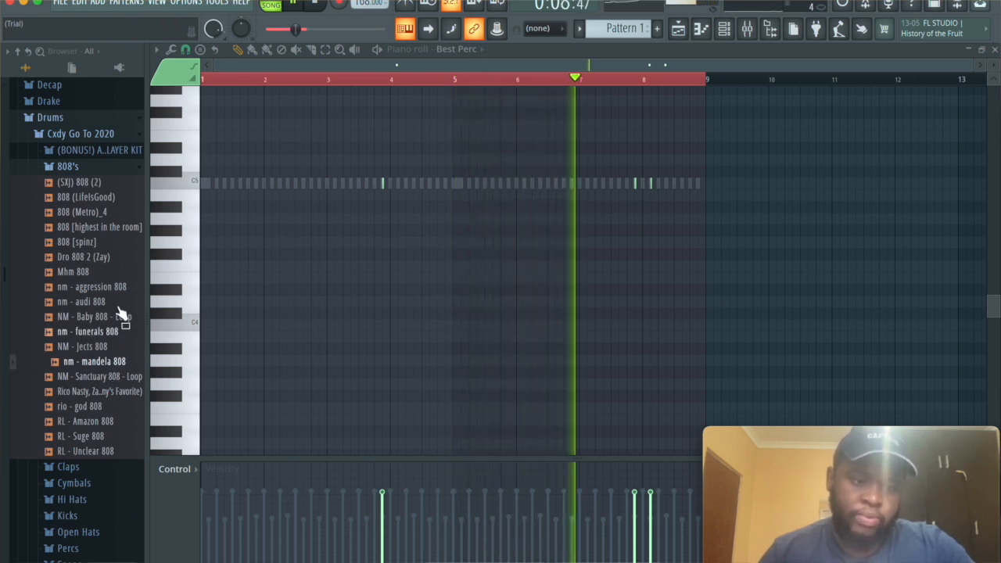
# Add Mhm 808 as a new channel below Best Perc and display all channel groups in the rack.
pyautogui.click(86, 273)
pyautogui.moveTo(86, 272); pyautogui.dragTo(288, 213)
pyautogui.click(261, 83)
pyautogui.click(261, 91)
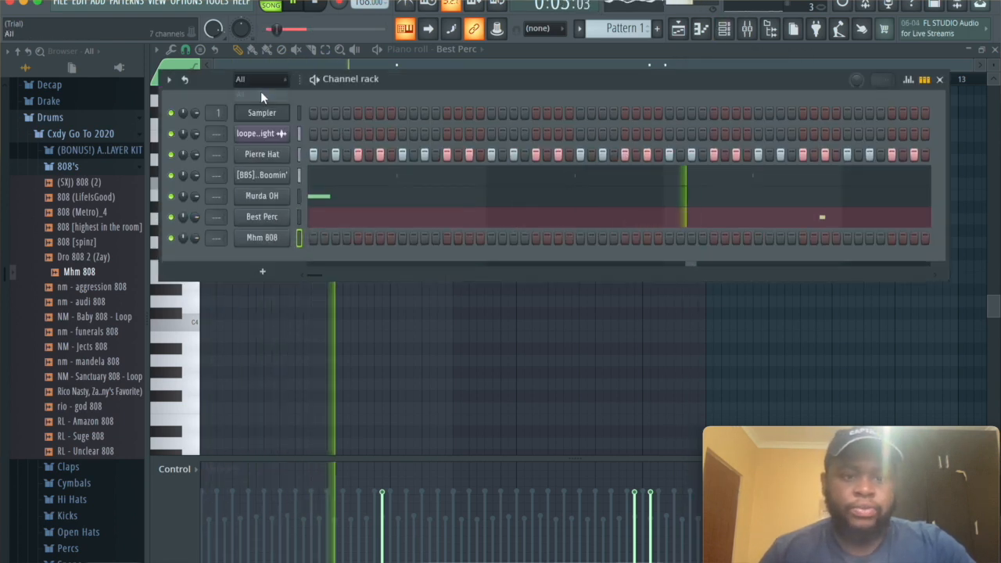
pyautogui.moveTo(299, 114); pyautogui.dragTo(299, 238)
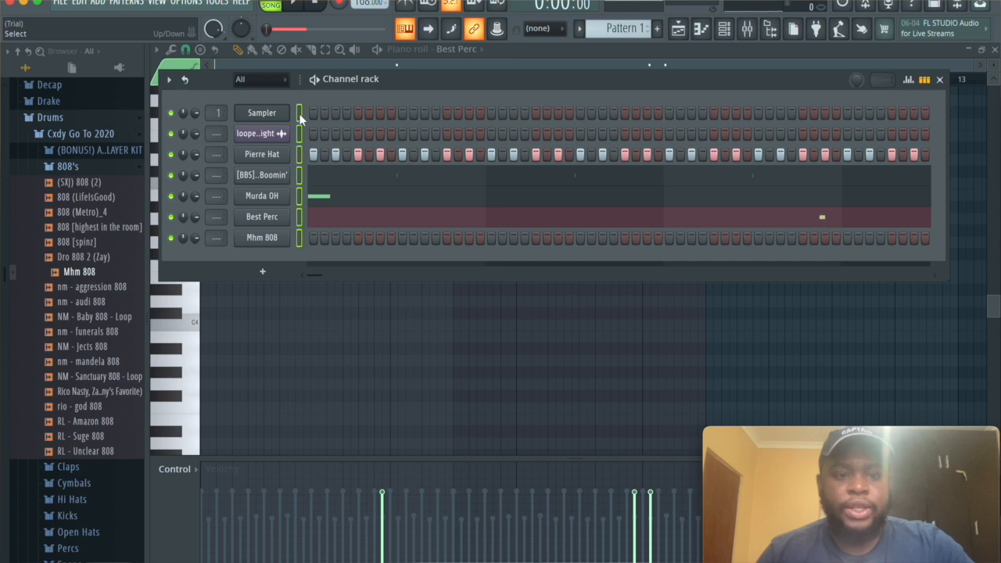
pyautogui.doubleClick(298, 118)
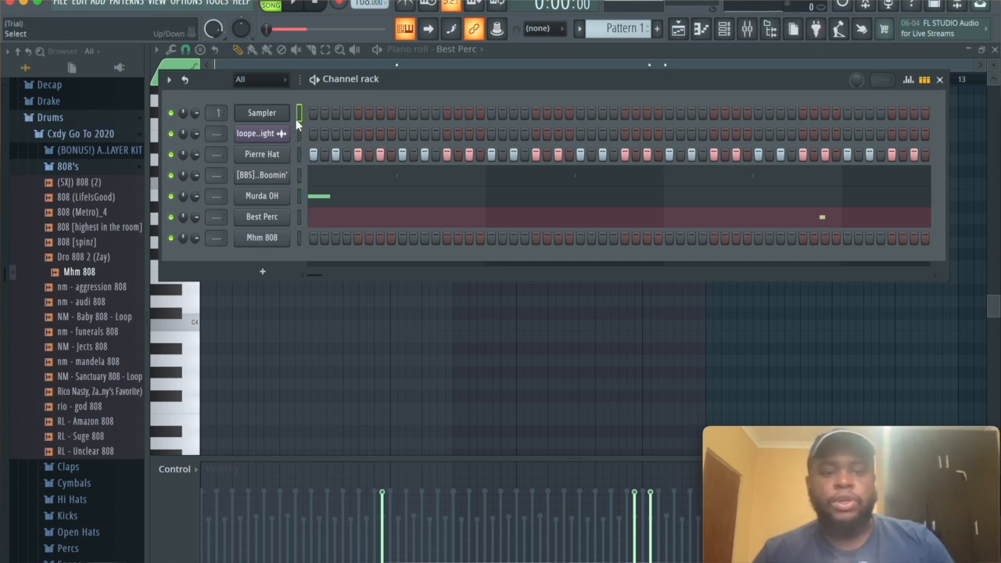
pyautogui.doubleClick(298, 120)
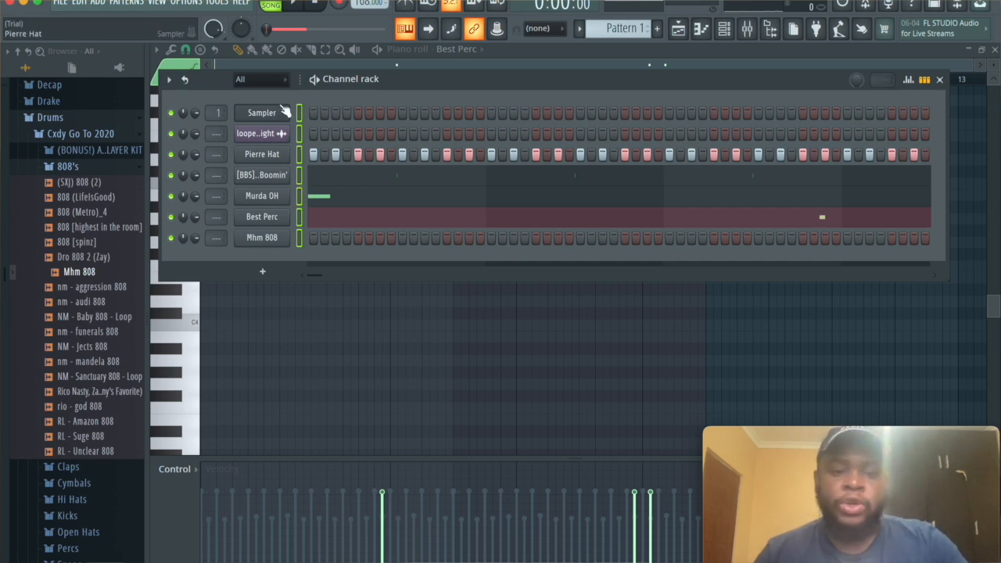
pyautogui.click(298, 175)
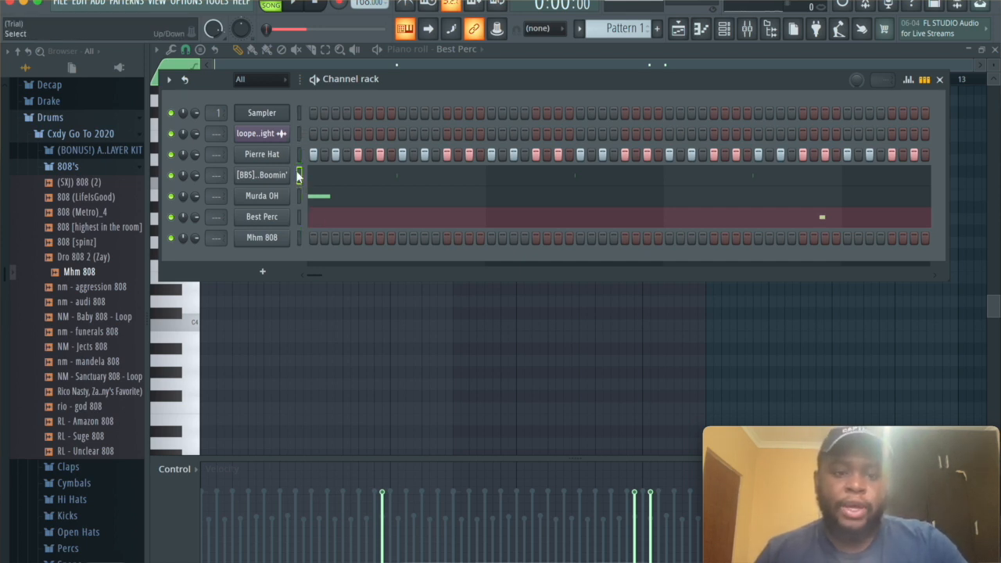
pyautogui.click(261, 175)
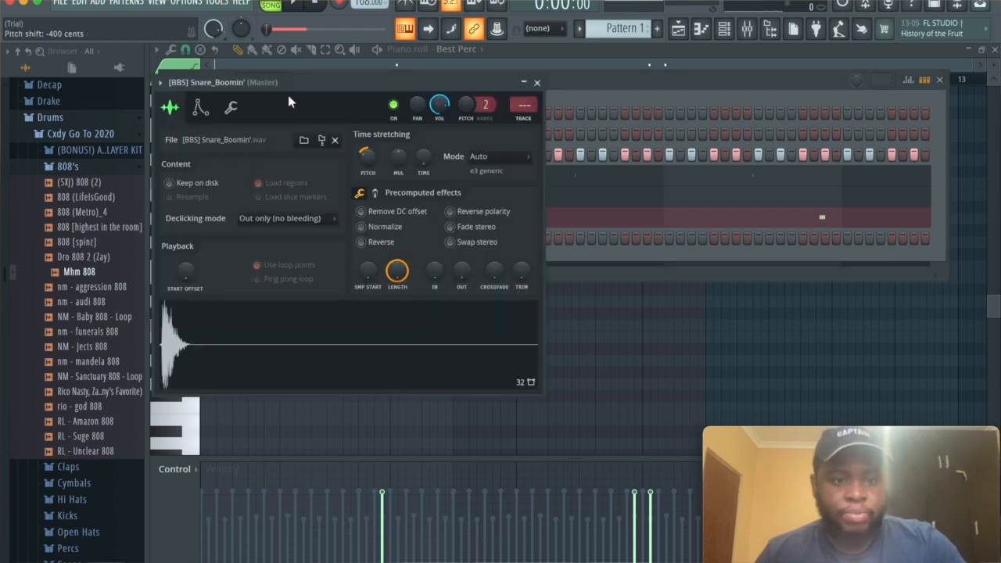
pyautogui.click(537, 83)
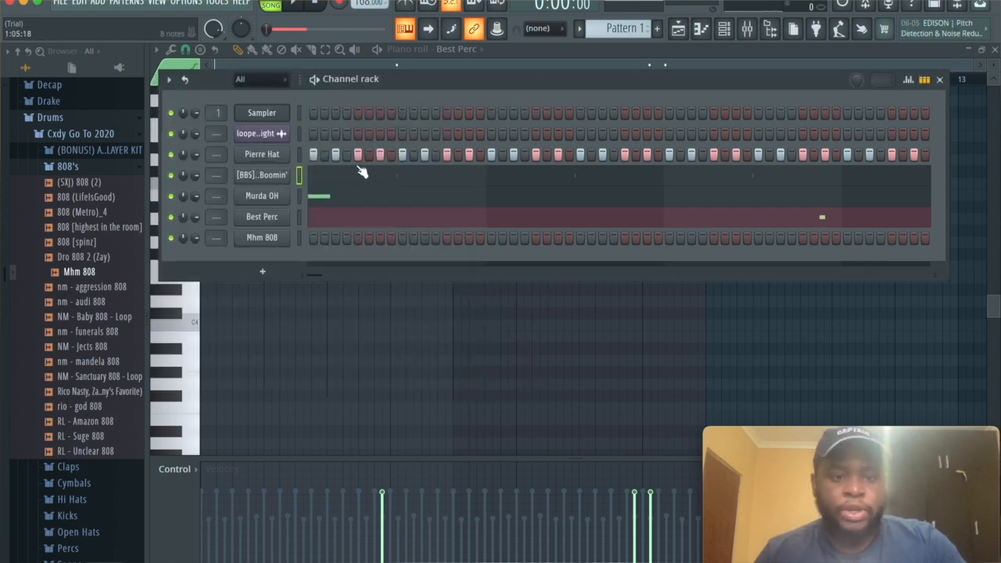
# Select all channels in the rack and route them to consecutive mixer tracks starting at Insert 1.
pyautogui.click(299, 175)
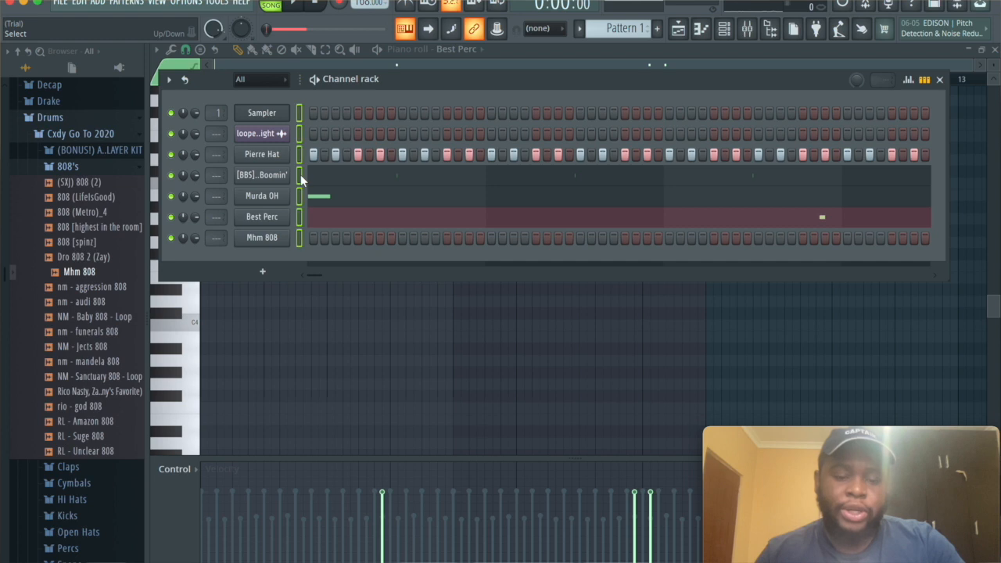
pyautogui.click(748, 33)
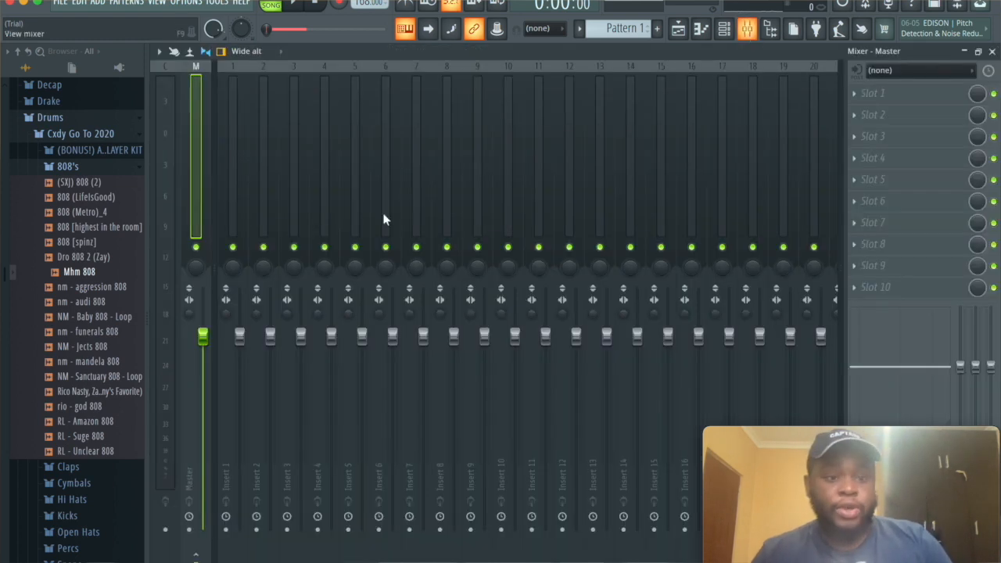
pyautogui.click(230, 223)
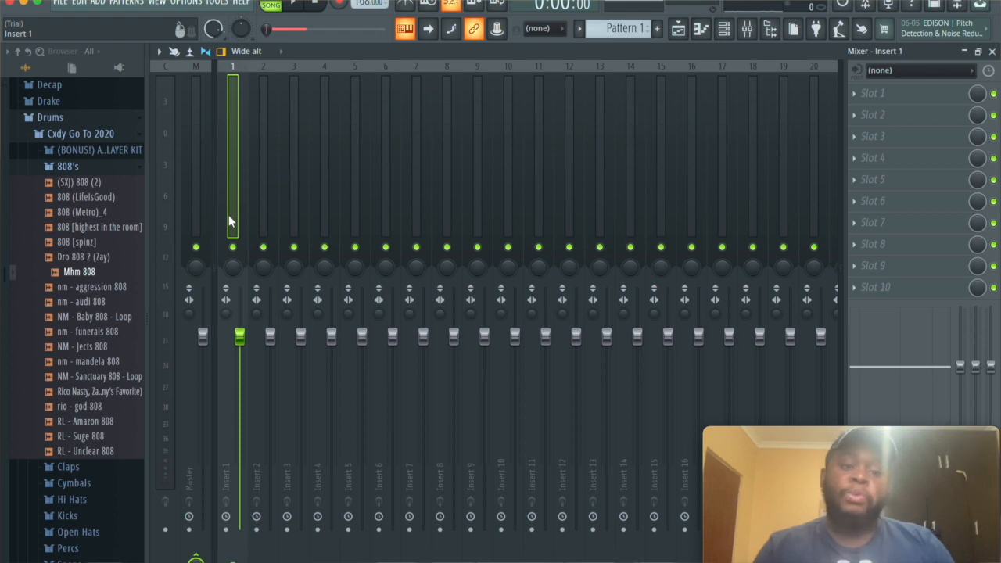
pyautogui.hotkey('ctrl', 'l')
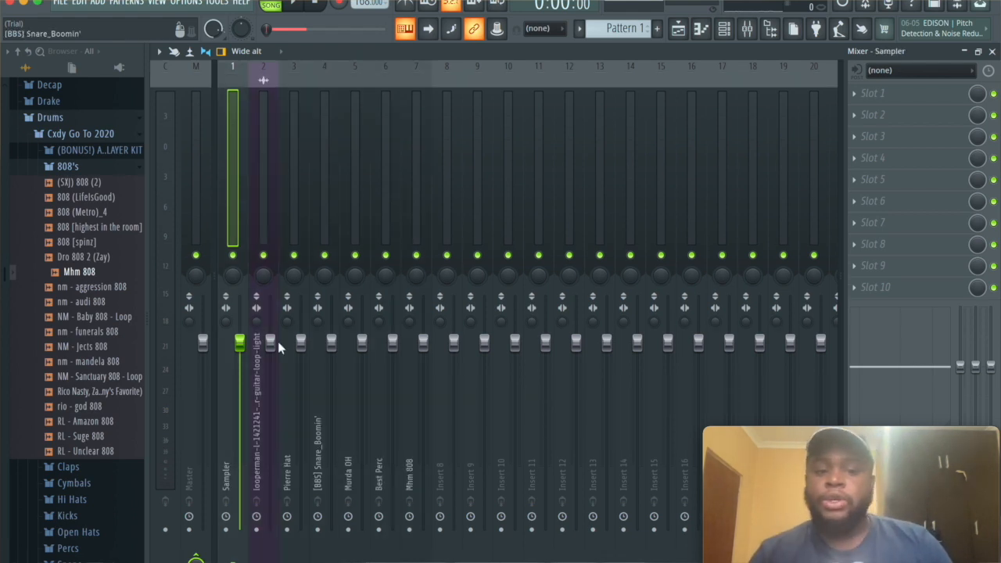
# Solo the guitar loop's mixer track and load Wave Candy into its effect slot 10.
pyautogui.rightClick(264, 254)
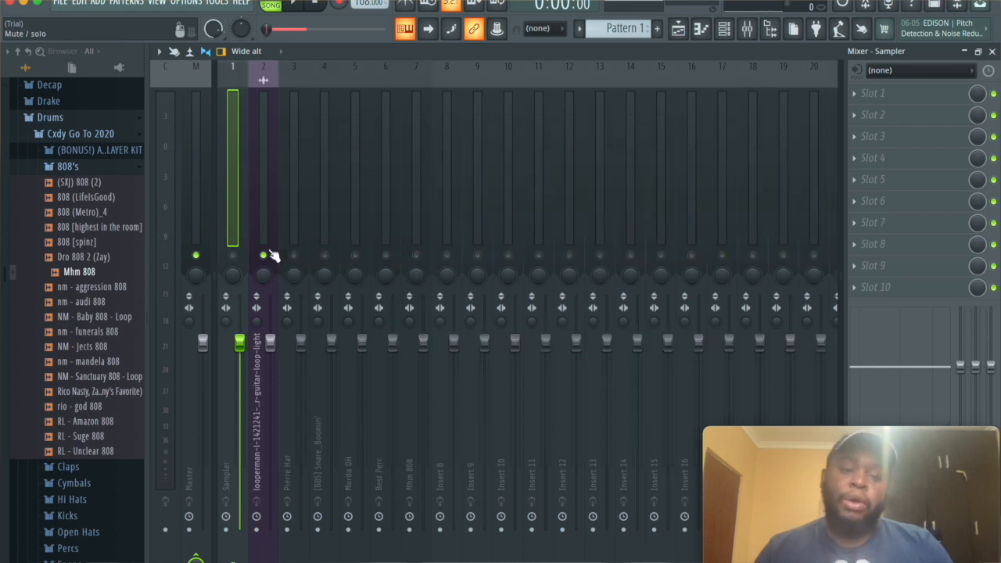
pyautogui.click(266, 227)
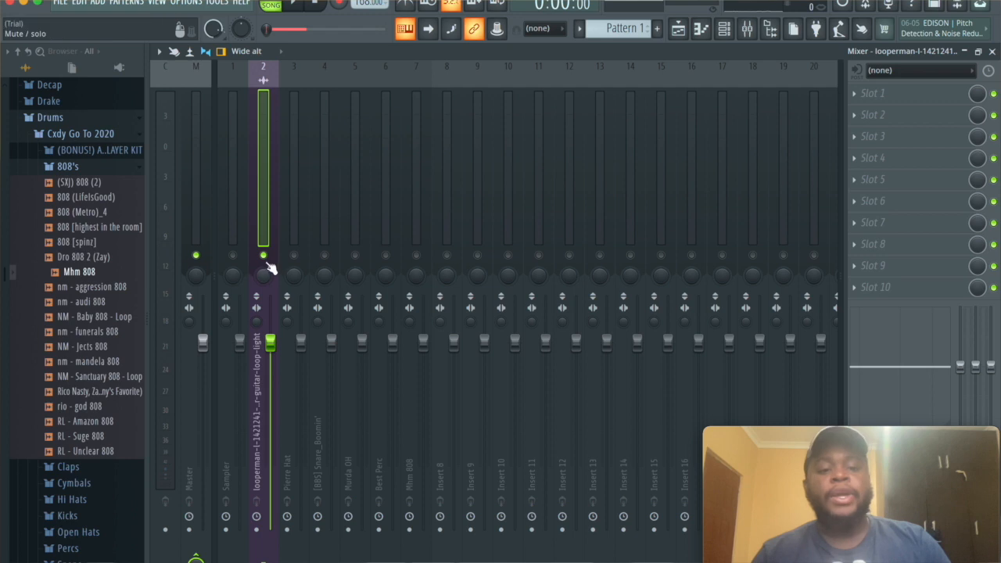
pyautogui.click(904, 291)
pyautogui.click(782, 319)
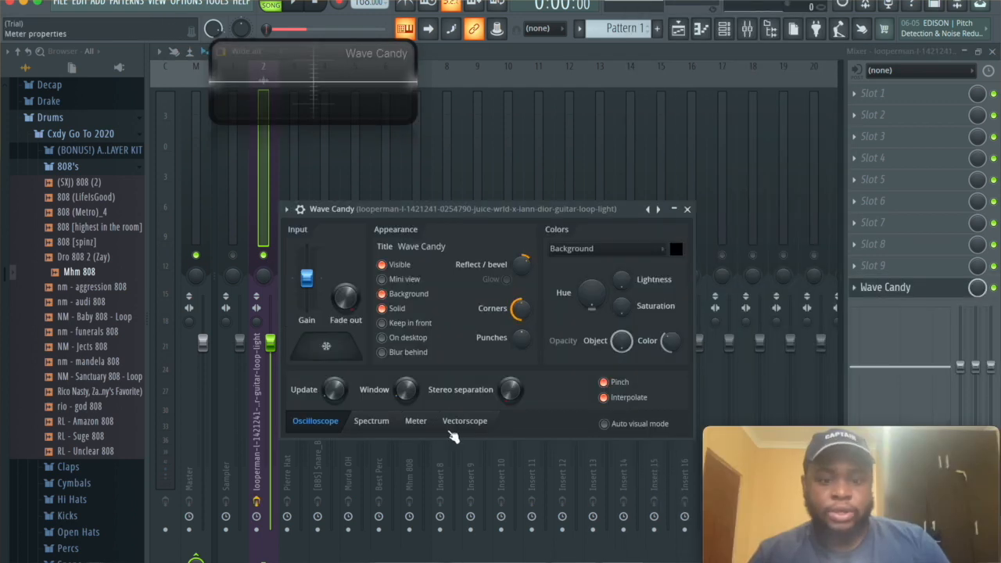
# Switch Wave Candy to Spectrum mode with a maximum resolution of 8192 bands and adjust its frequency scale.
pyautogui.click(371, 421)
pyautogui.click(423, 394)
pyautogui.click(413, 513)
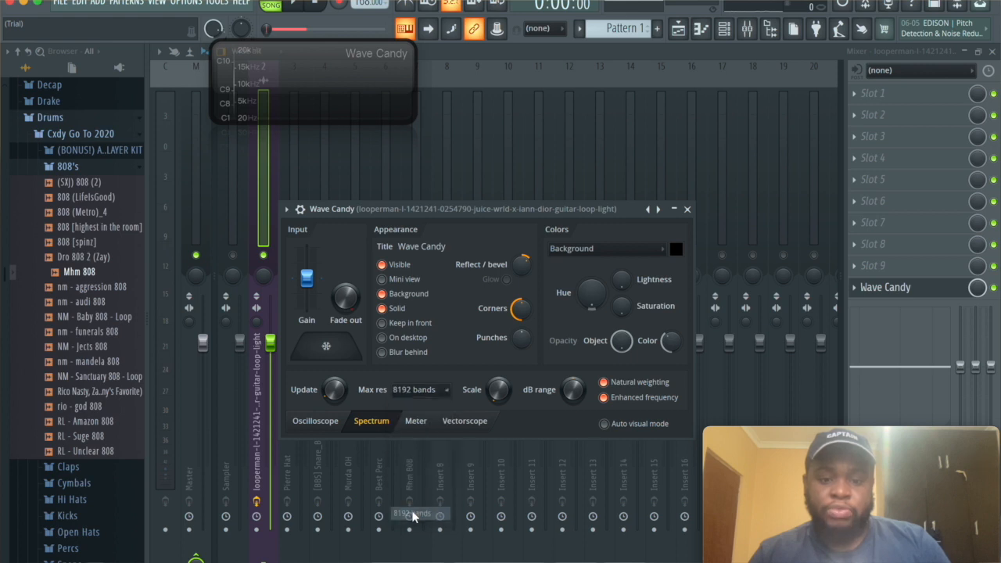
pyautogui.moveTo(496, 399); pyautogui.dragTo(496, 398)
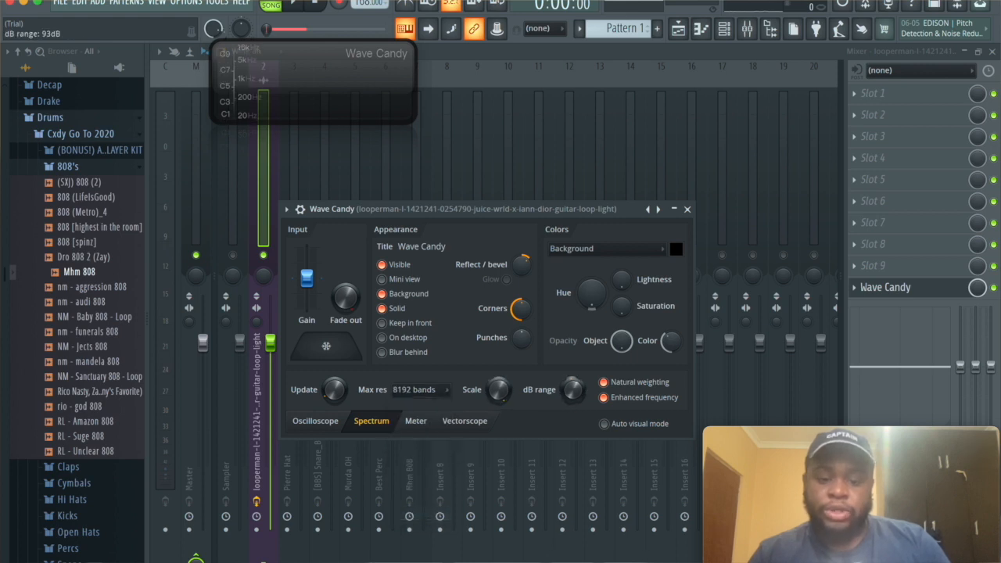
# Move Wave Candy's settings window aside and enlarge its spectrum display so the note scale is readable over the mixer.
pyautogui.moveTo(559, 217); pyautogui.dragTo(431, 60)
pyautogui.moveTo(364, 93); pyautogui.dragTo(391, 442)
pyautogui.moveTo(464, 383); pyautogui.dragTo(505, 361)
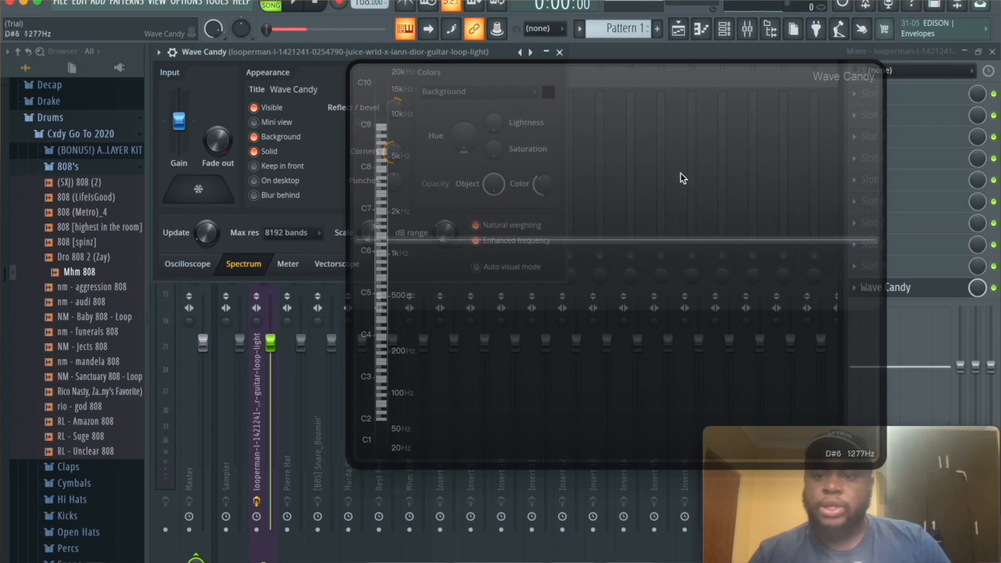
pyautogui.click(704, 34)
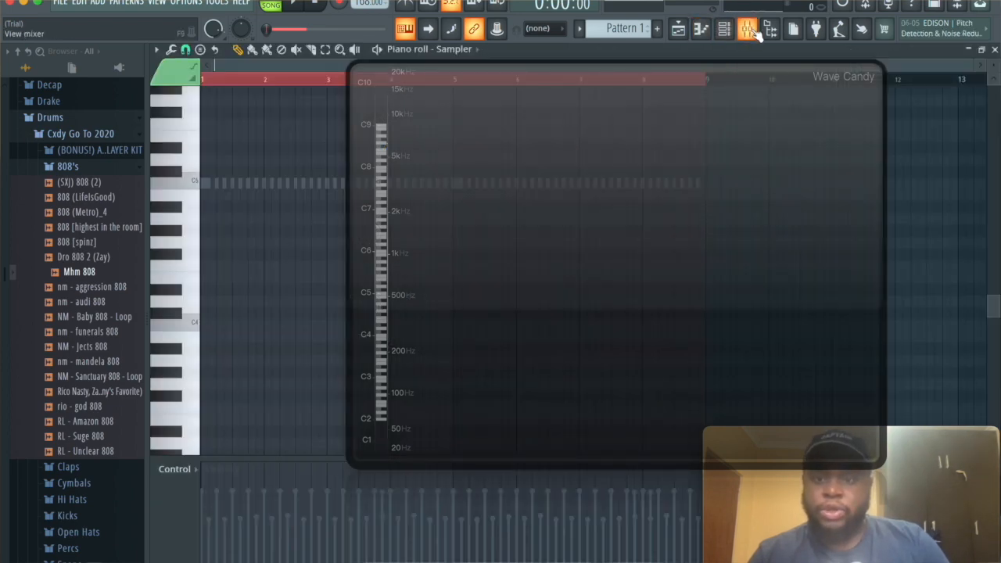
pyautogui.click(747, 28)
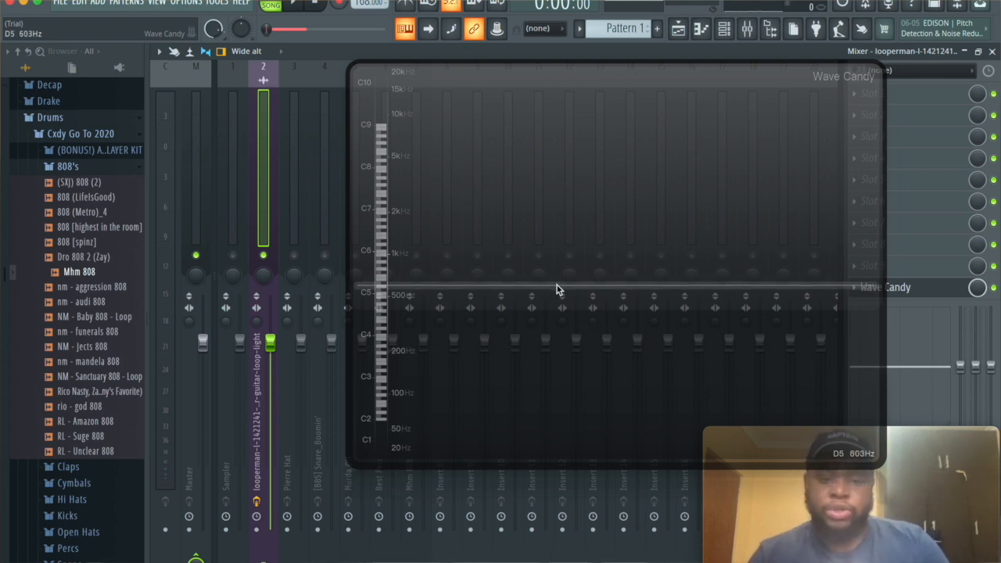
# Play the soloed guitar loop, freeze its spectrum in Wave Candy and stop playback.
pyautogui.press('space')
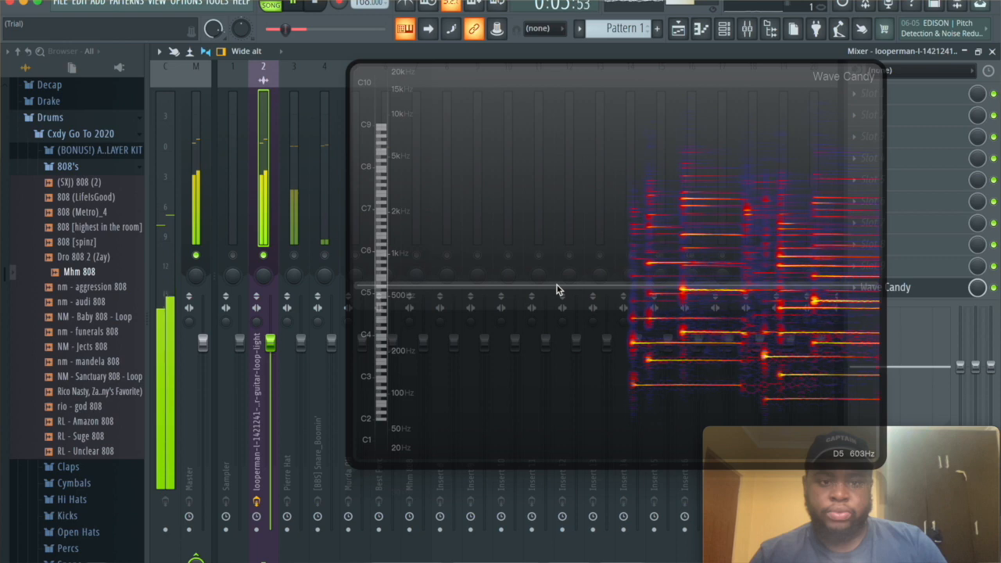
pyautogui.click(930, 291)
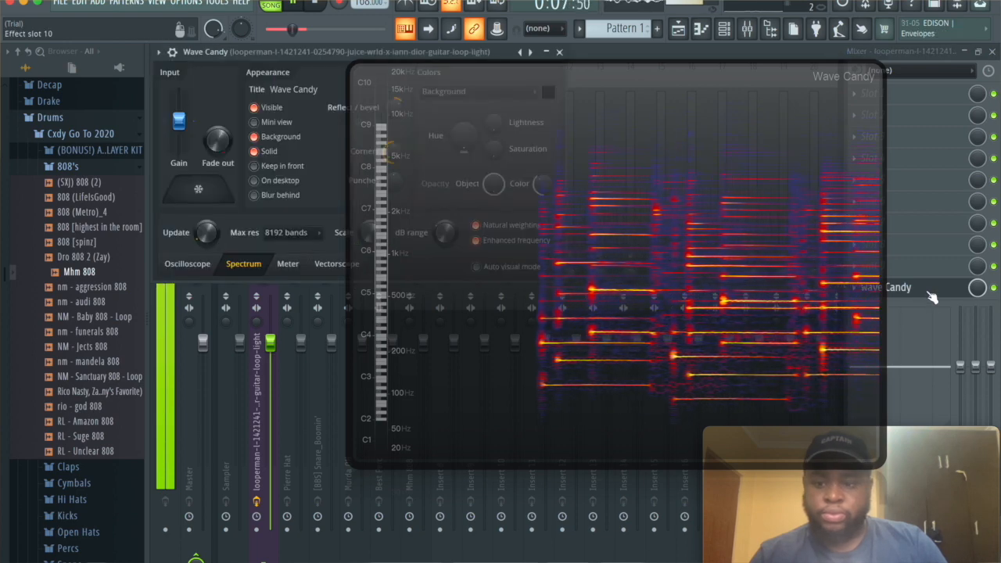
pyautogui.click(202, 190)
pyautogui.press('space')
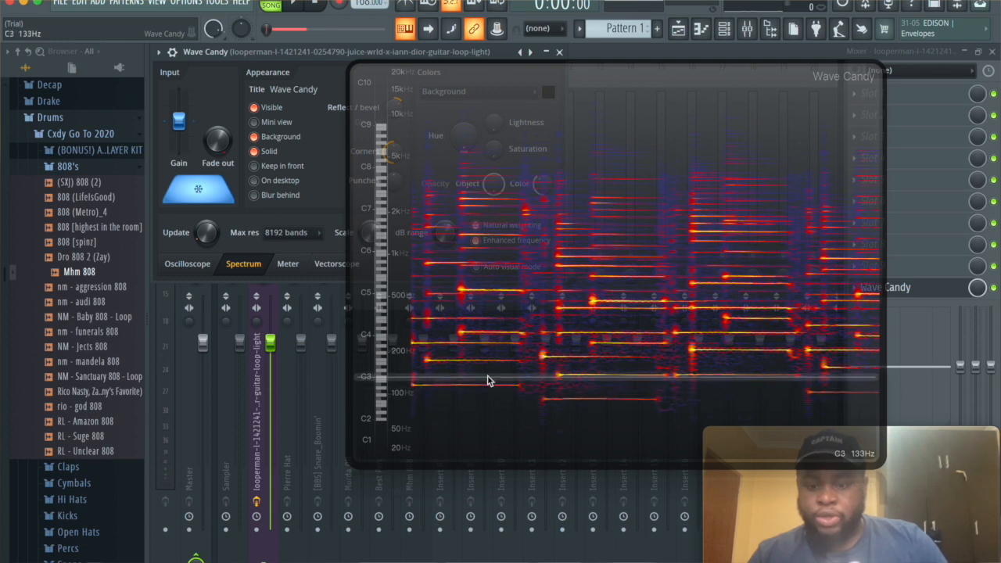
# Check the pitch shift in the guitar loop clip's sample settings from the playlist while briefly playing the arrangement.
pyautogui.click(700, 28)
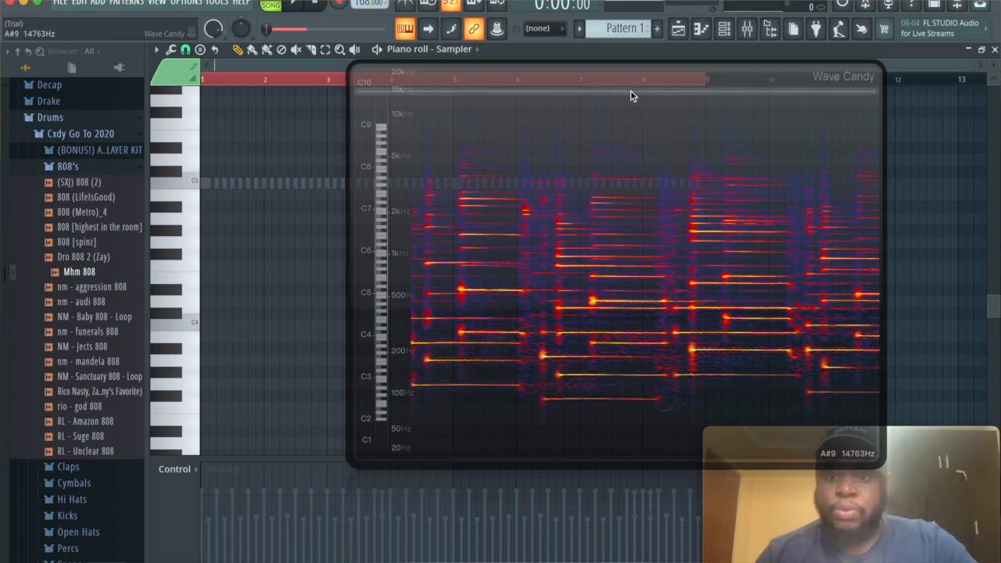
pyautogui.click(678, 28)
pyautogui.moveTo(581, 199); pyautogui.dragTo(685, 201)
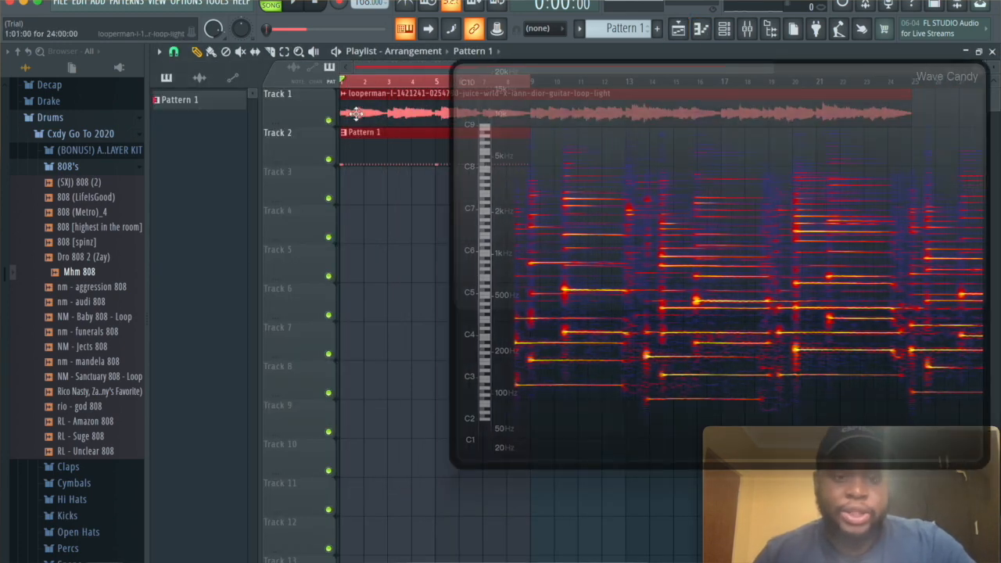
pyautogui.doubleClick(392, 113)
pyautogui.moveTo(518, 273); pyautogui.dragTo(607, 272)
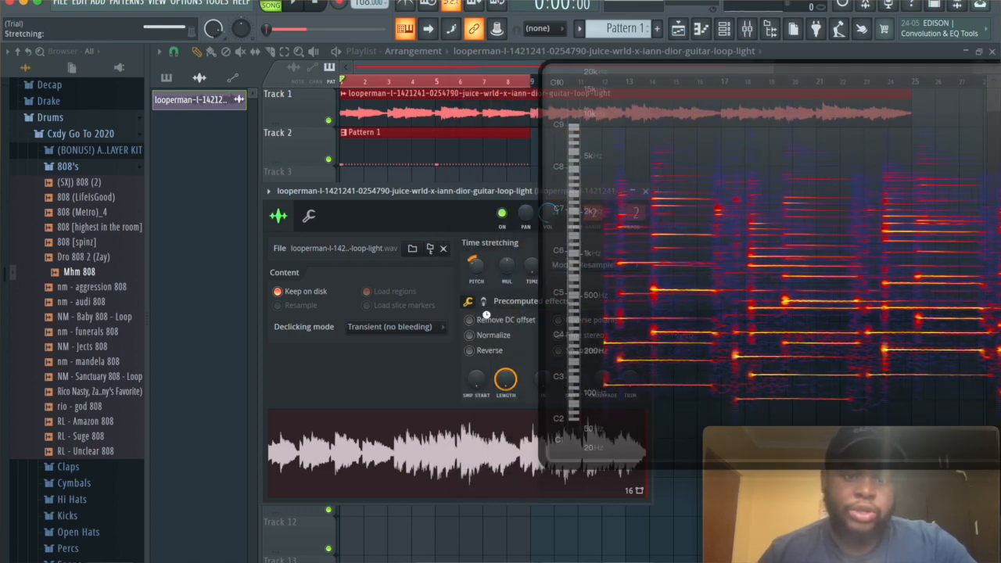
pyautogui.press('space')
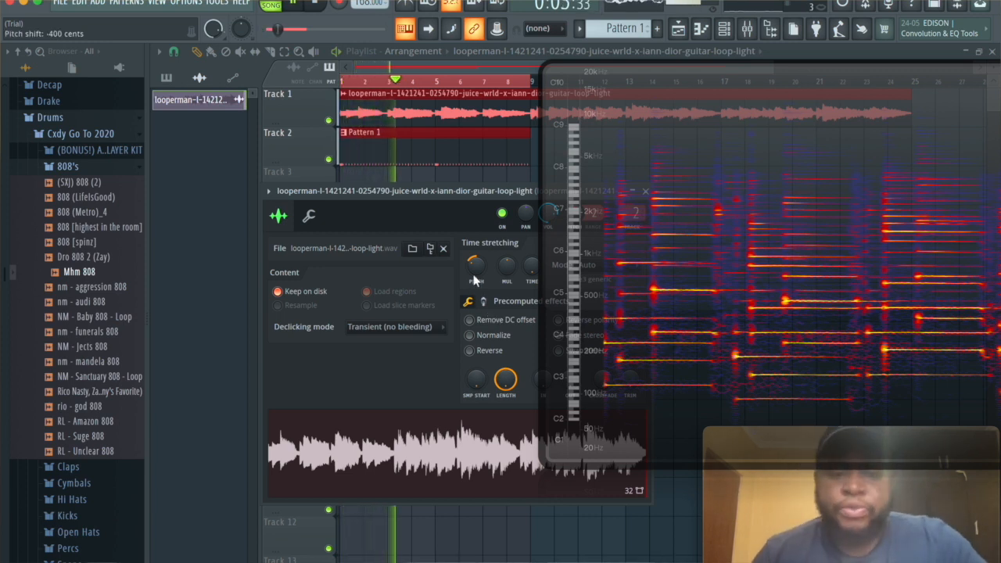
pyautogui.press('space')
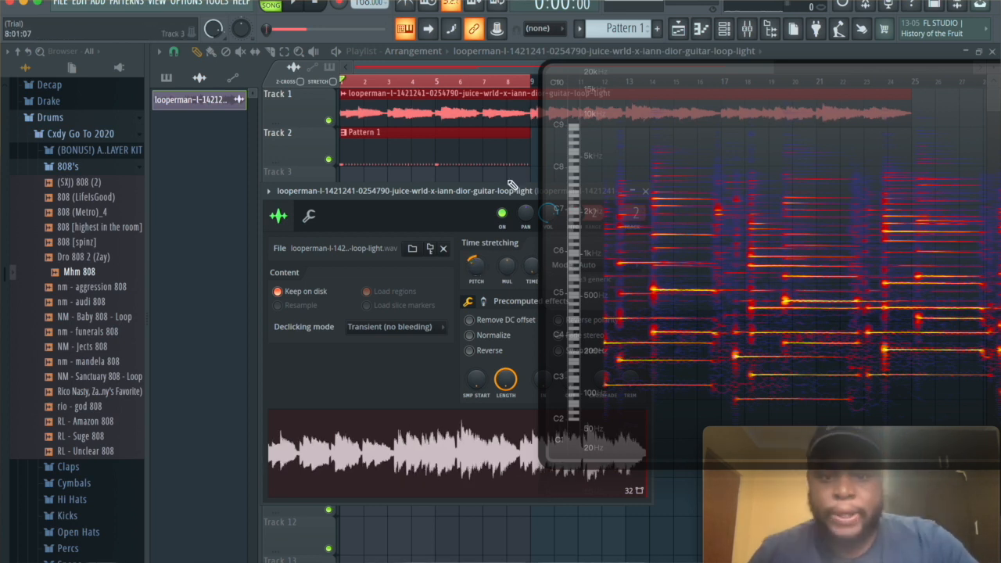
pyautogui.moveTo(502, 191); pyautogui.dragTo(384, 180)
pyautogui.click(465, 175)
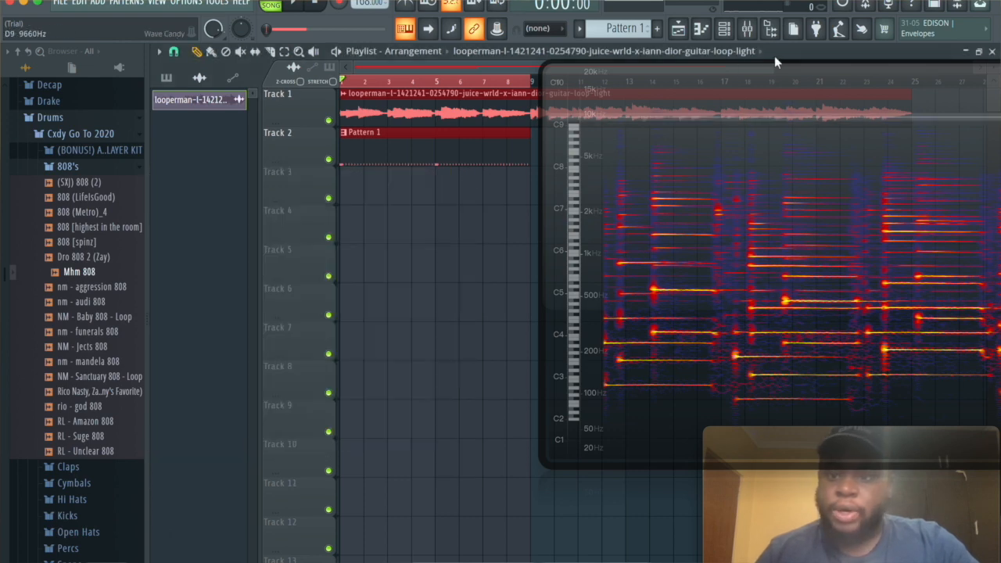
# Open the Mhm 808 channel in the piano roll and place its first note at bar 1, using the frozen spectrum as pitch reference.
pyautogui.click(702, 29)
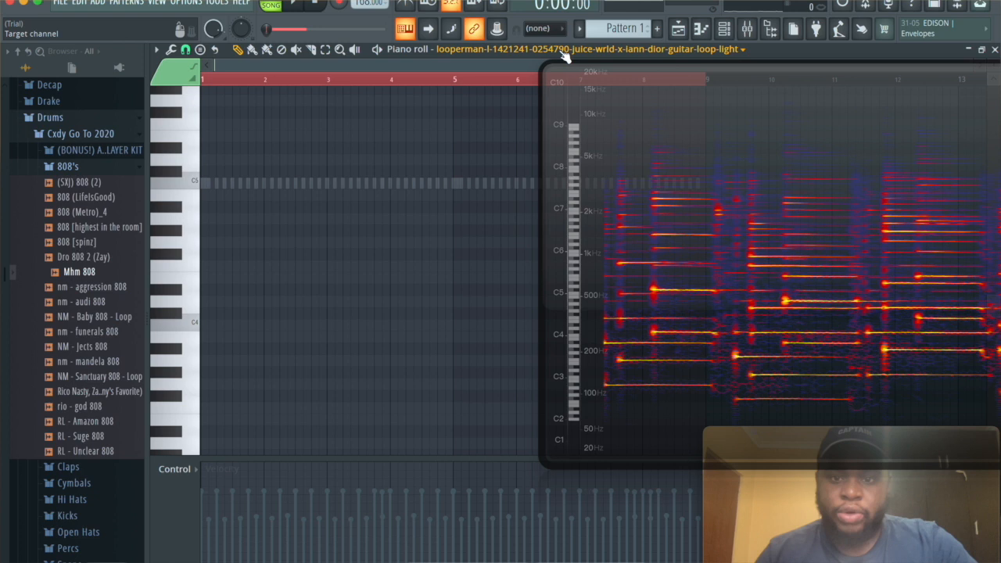
pyautogui.click(566, 56)
pyautogui.click(483, 165)
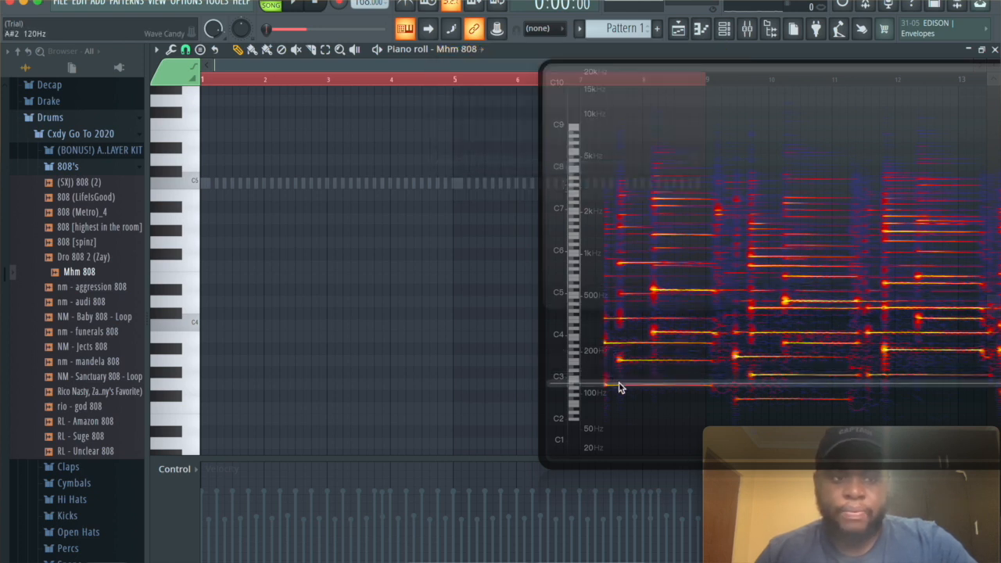
pyautogui.moveTo(205, 193); pyautogui.dragTo(205, 159)
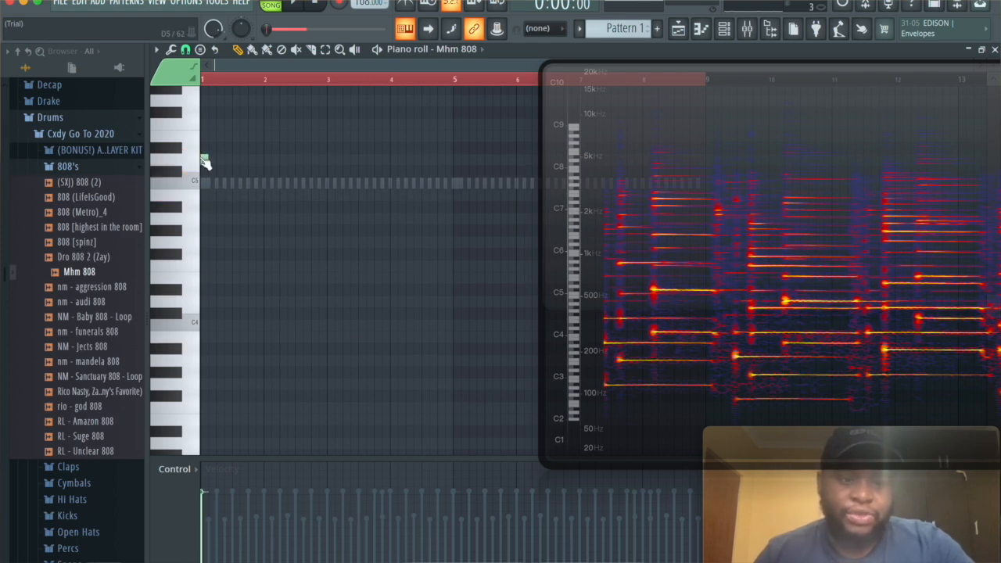
# Delete Wave Candy from the guitar loop's mixer track.
pyautogui.click(747, 29)
pyautogui.moveTo(977, 382); pyautogui.dragTo(654, 329)
pyautogui.rightClick(865, 293)
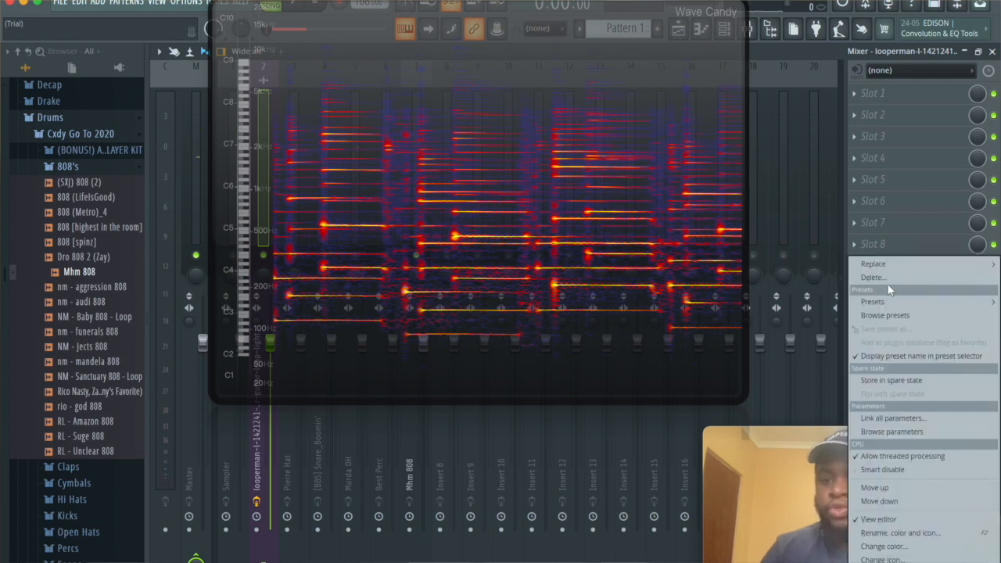
pyautogui.click(888, 279)
pyautogui.click(562, 343)
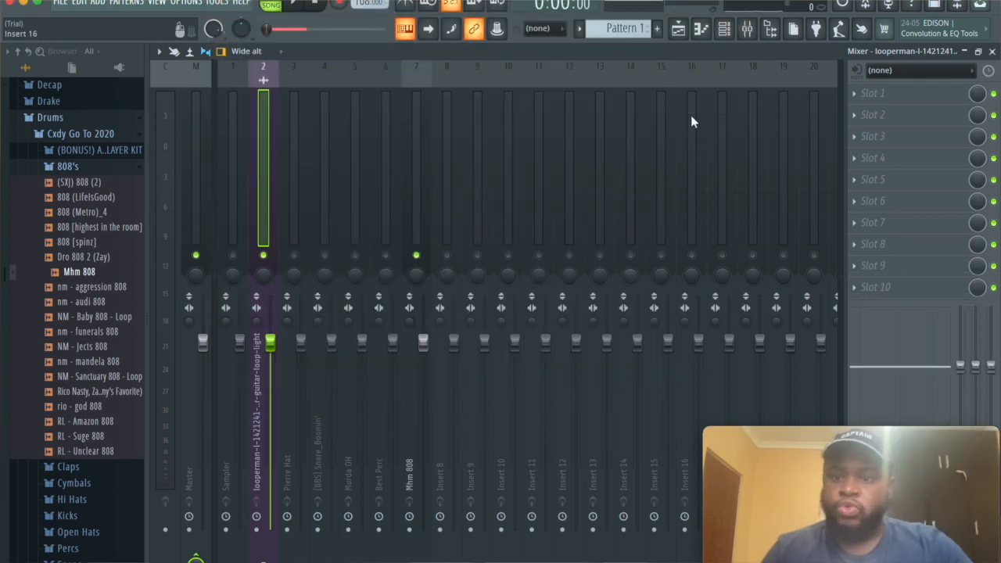
# Return to the mixer and unsolo the active tracks so every insert is enabled.
pyautogui.click(701, 29)
pyautogui.click(724, 29)
pyautogui.click(747, 29)
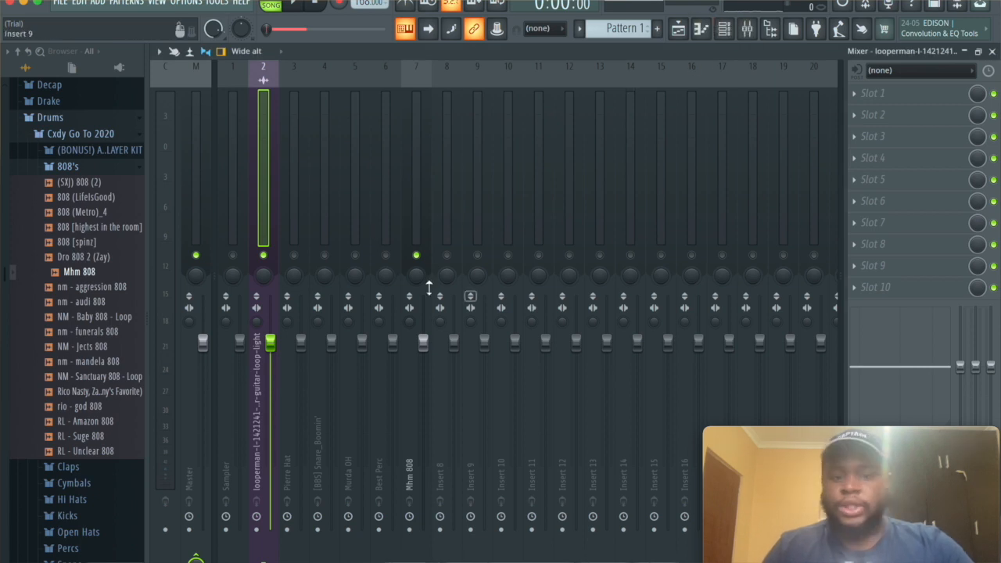
pyautogui.click(294, 255)
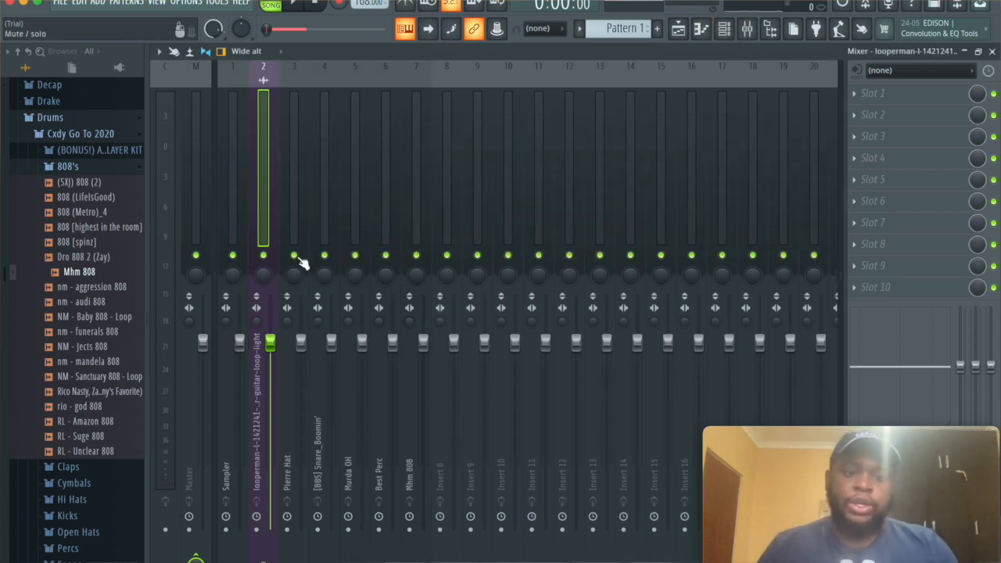
# Play the arrangement with the full 808 line in view in the piano roll and check the mixer levels.
pyautogui.click(700, 28)
pyautogui.press('space')
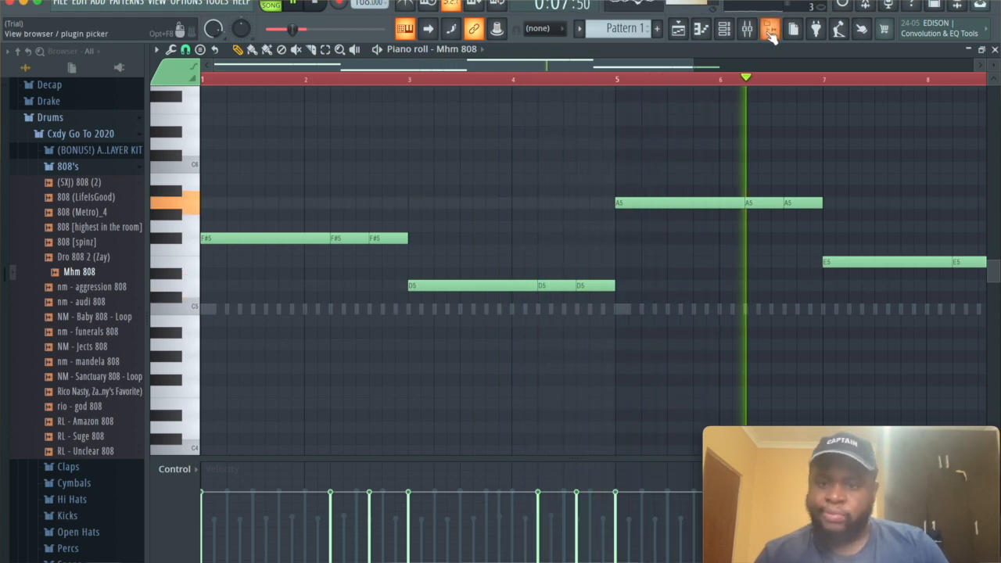
pyautogui.moveTo(695, 66); pyautogui.dragTo(987, 67)
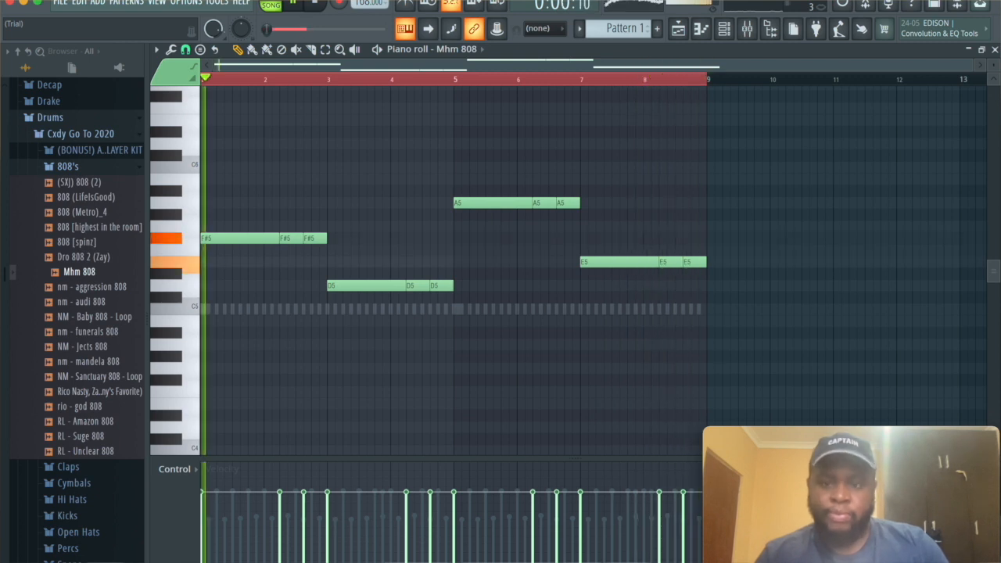
pyautogui.click(747, 29)
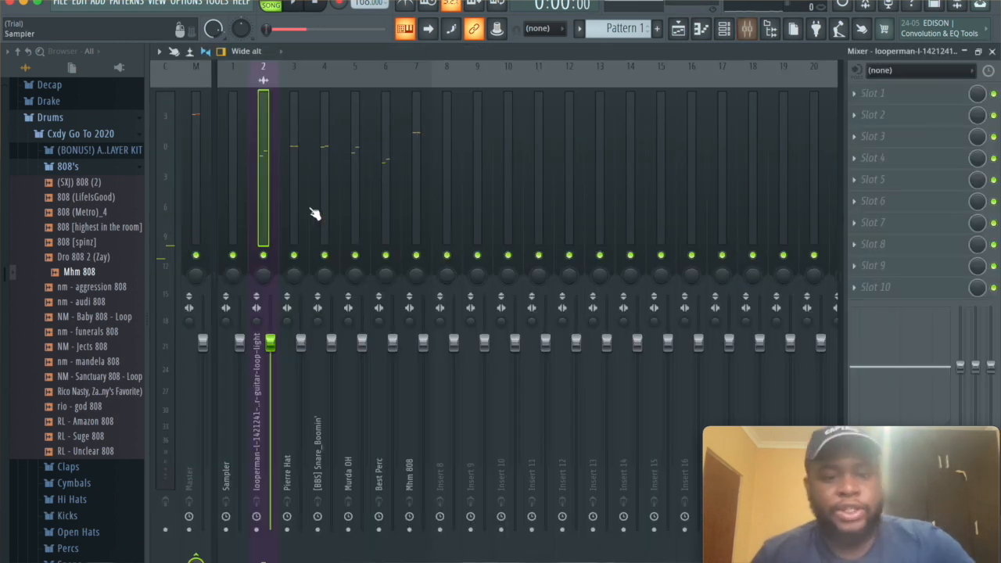
# Add the nm - berry kick sample from the Cxdy Go To 2020 Kicks folder as a new channel below Mhm 808.
pyautogui.click(725, 32)
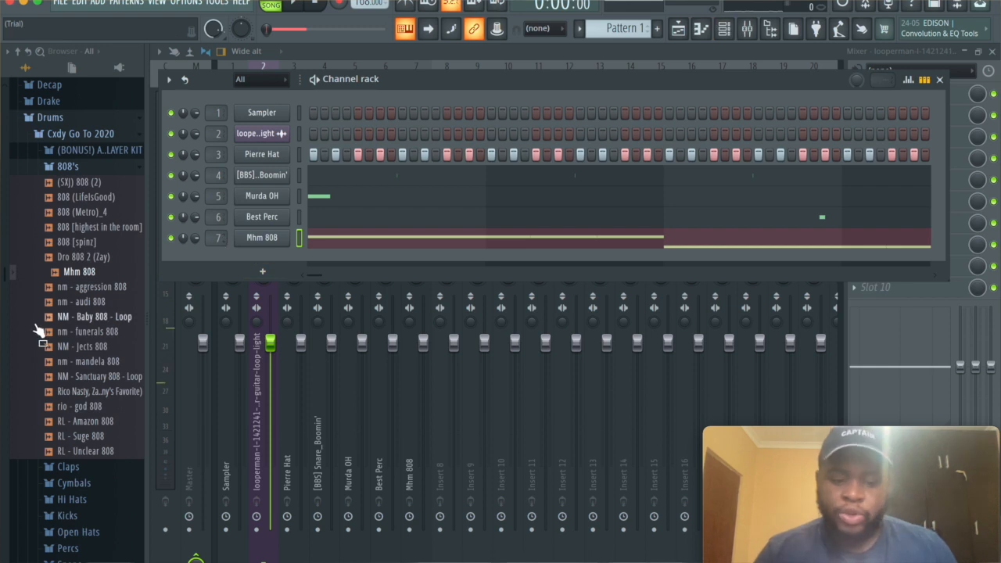
pyautogui.click(94, 173)
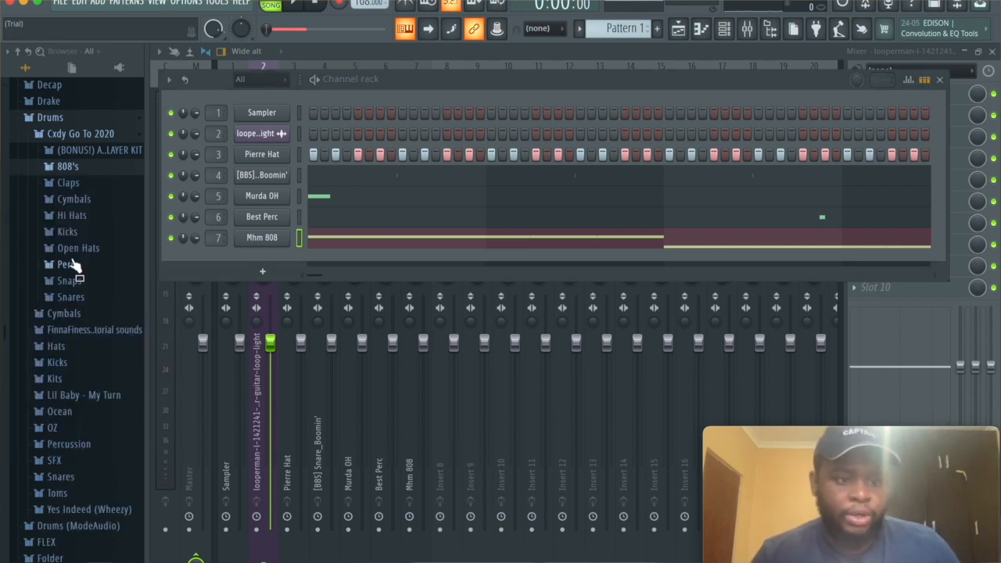
pyautogui.click(67, 234)
pyautogui.moveTo(89, 257); pyautogui.dragTo(282, 259)
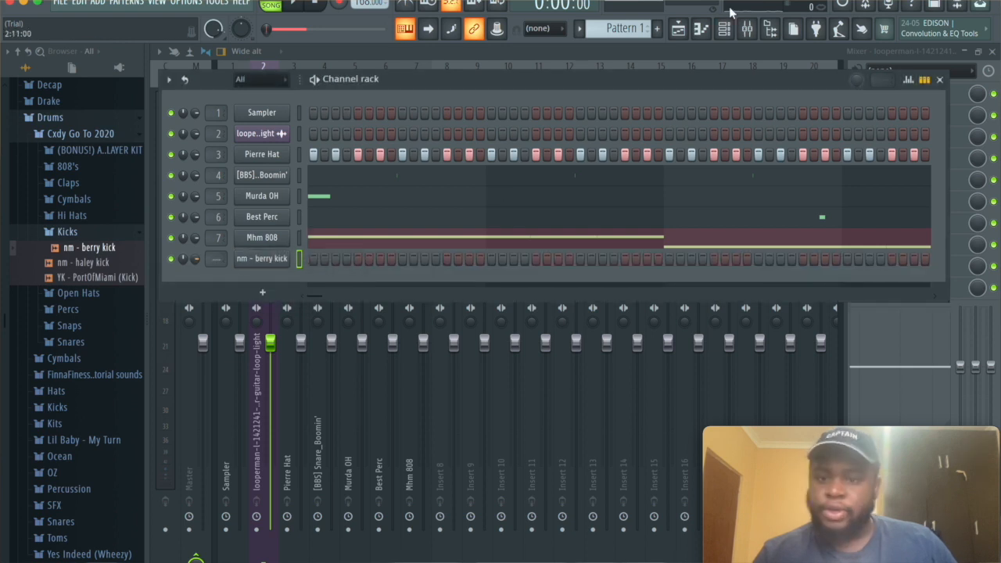
# Place berry kick notes on C5 under the 808 hits across bars 1 to 4 and shorten them to brief hits.
pyautogui.click(702, 31)
pyautogui.click(207, 309)
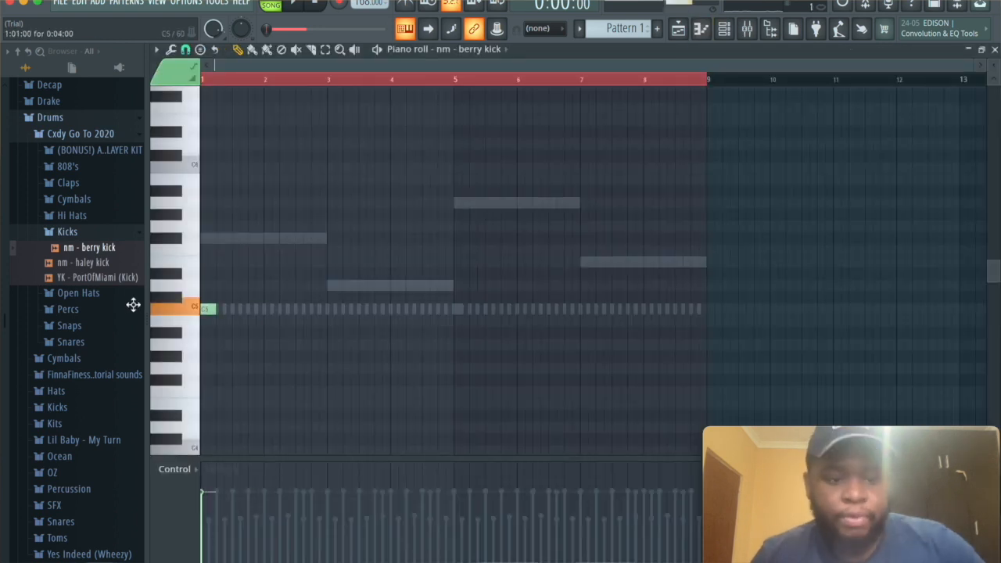
pyautogui.click(282, 309)
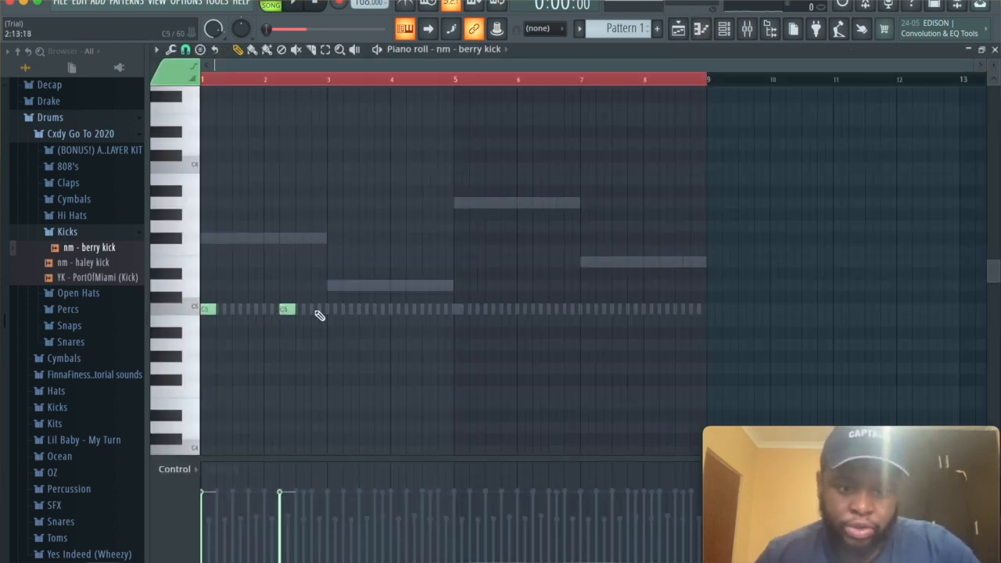
pyautogui.scroll(3, 408, 317)
pyautogui.click(414, 311)
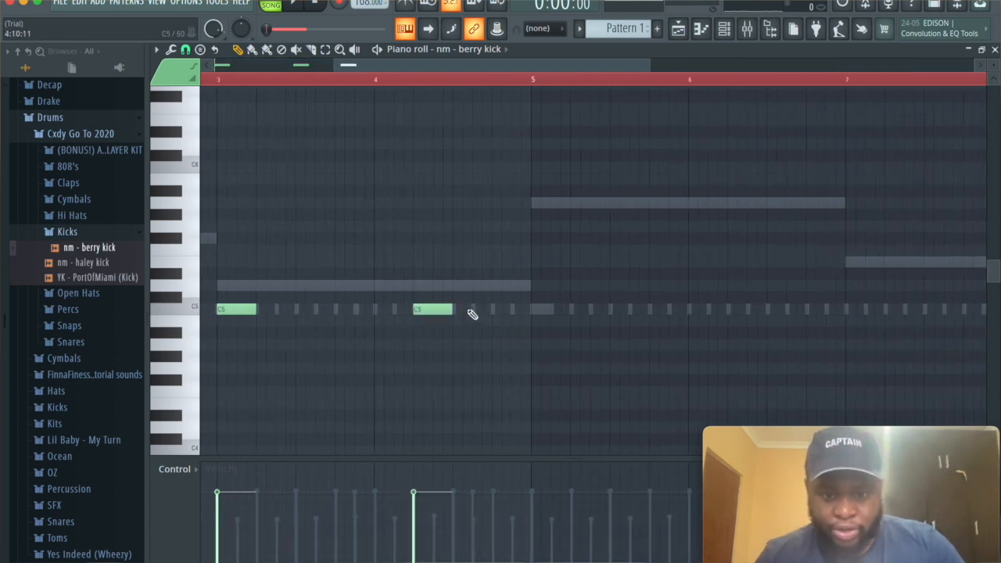
pyautogui.click(472, 310)
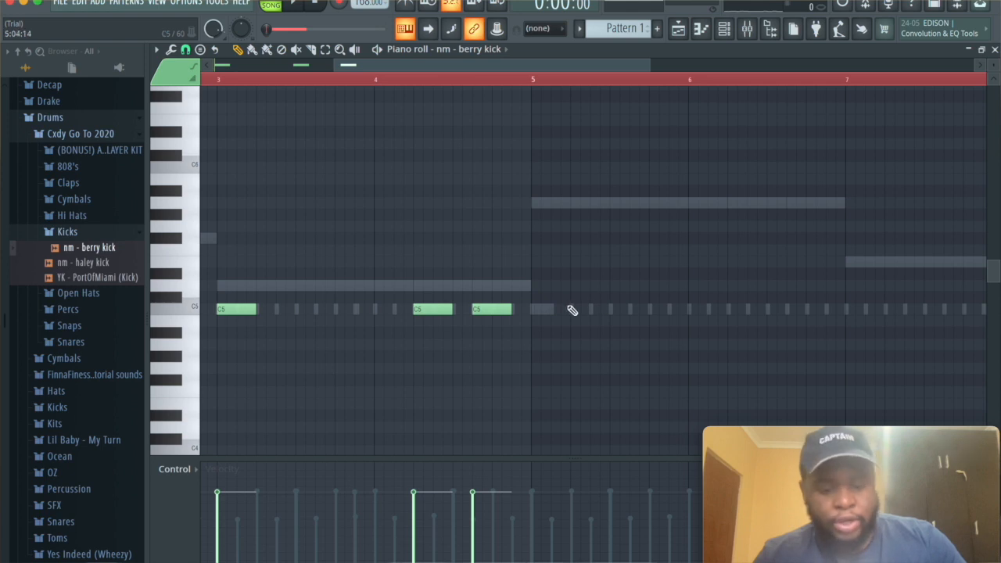
pyautogui.hotkey('shift', 'd')
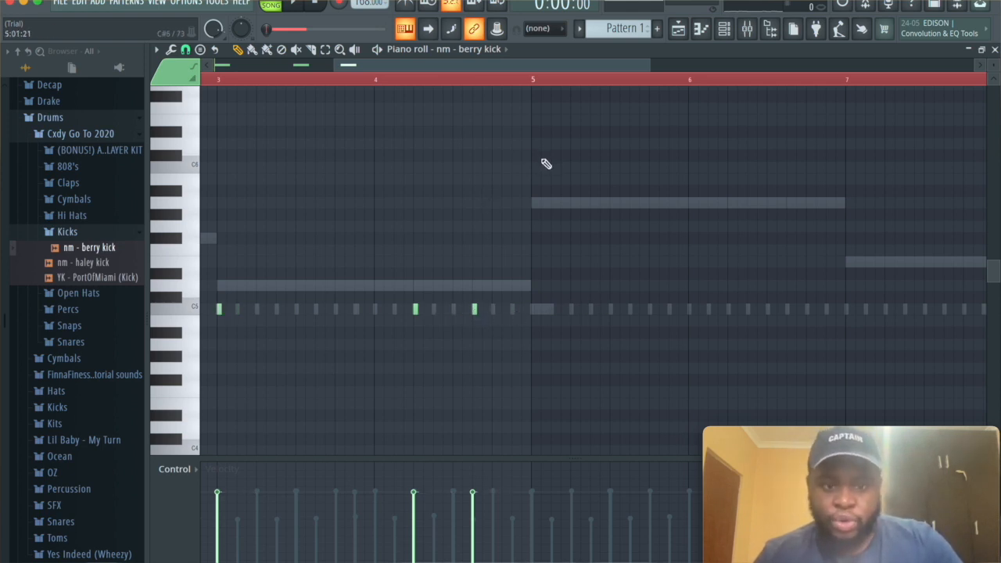
# Select bars 1 to 4 of the berry kick notes and duplicate them into bars 5 to 8.
pyautogui.hscroll(-4, 351, 101)
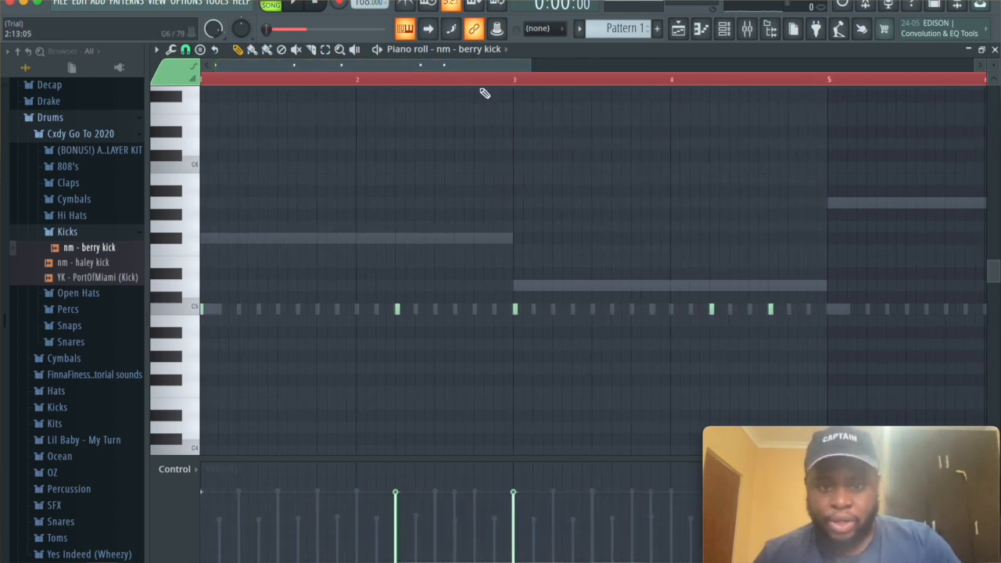
pyautogui.moveTo(533, 62); pyautogui.dragTo(706, 141)
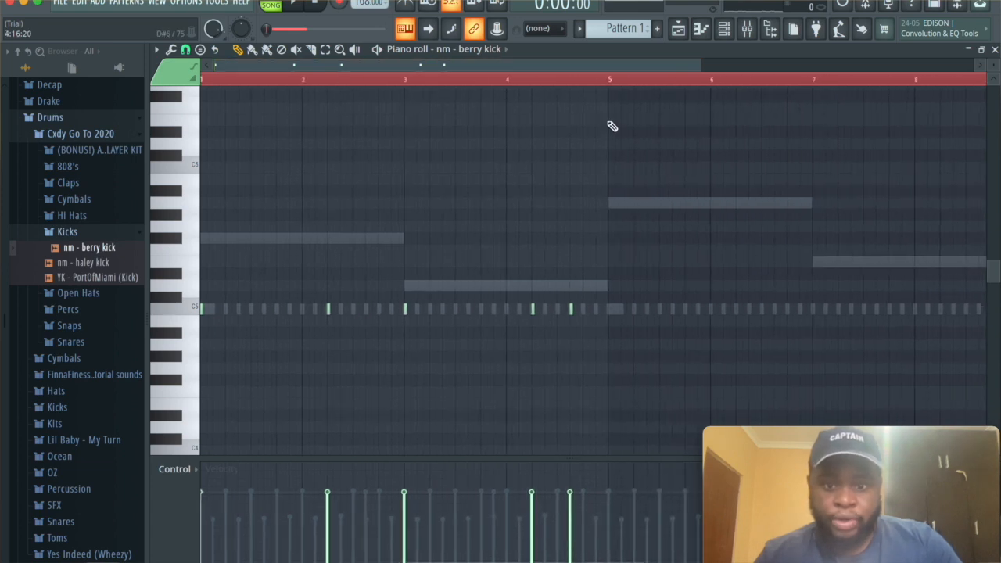
pyautogui.moveTo(813, 84); pyautogui.dragTo(810, 80)
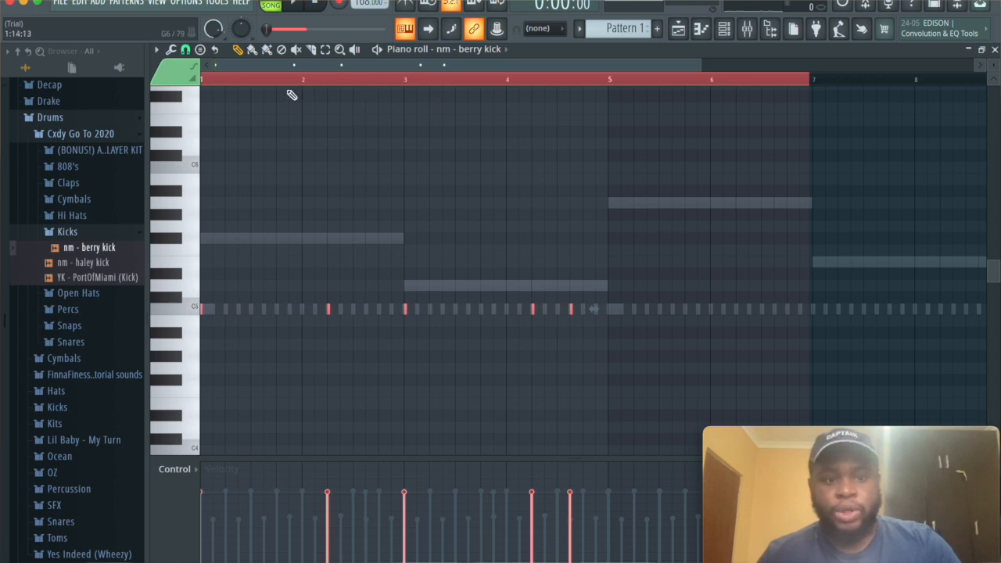
pyautogui.click(345, 92)
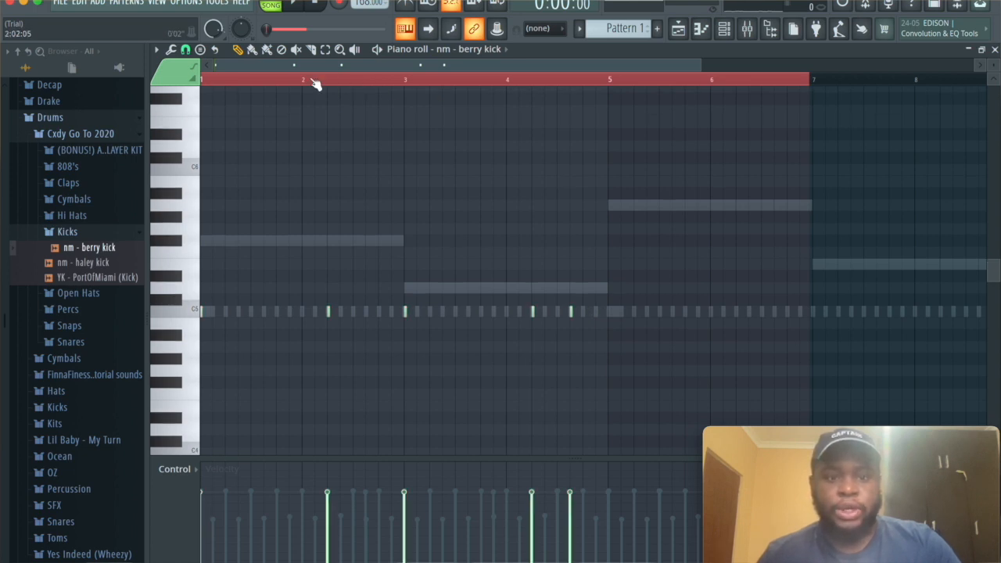
pyautogui.click(440, 82)
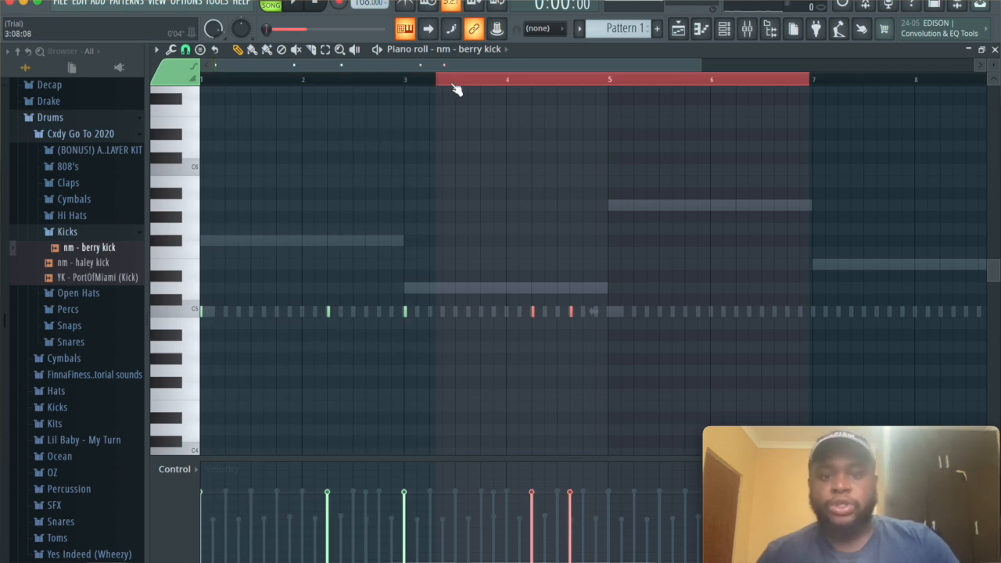
pyautogui.moveTo(452, 88); pyautogui.dragTo(203, 82)
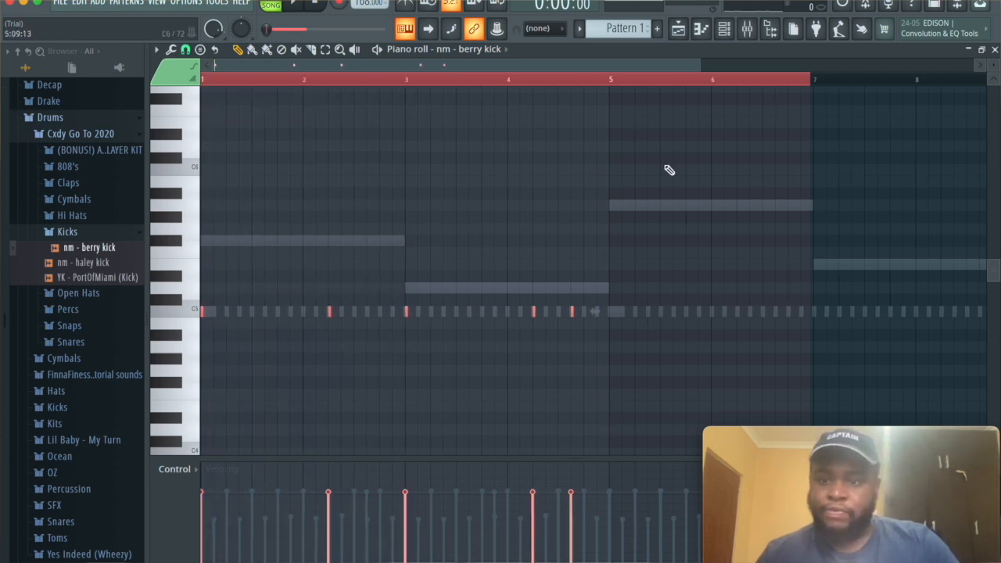
pyautogui.moveTo(773, 81); pyautogui.dragTo(615, 100)
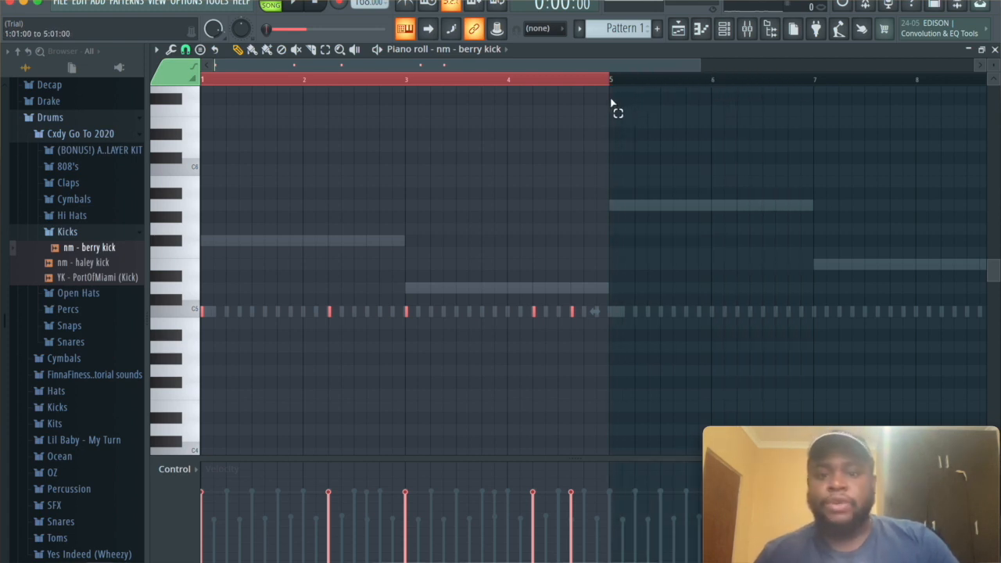
pyautogui.hotkey('ctrl', 'b')
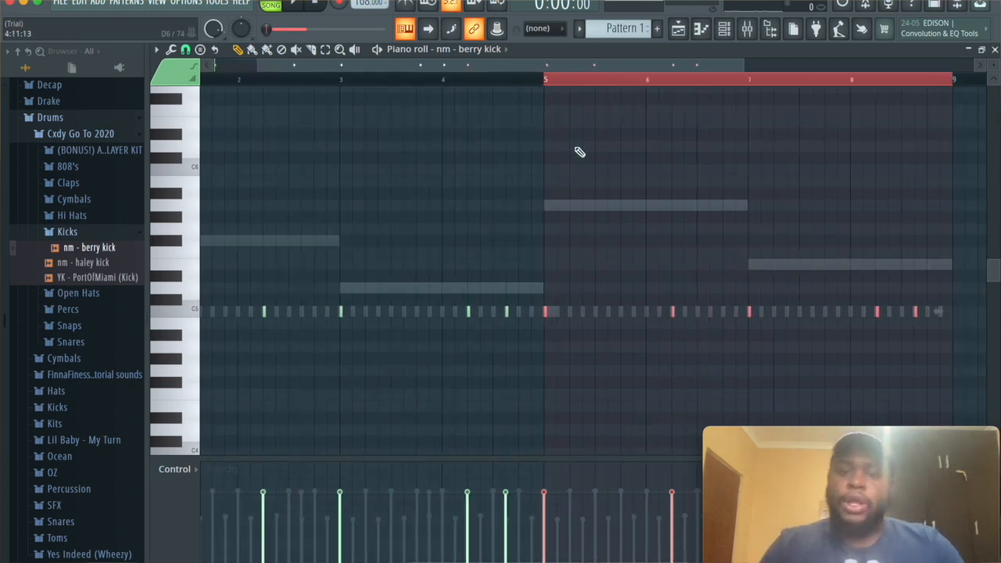
# Play the arrangement with the added kick, viewing all eight bars in the piano roll and the playlist, and stop playback.
pyautogui.moveTo(561, 66); pyautogui.dragTo(305, 88)
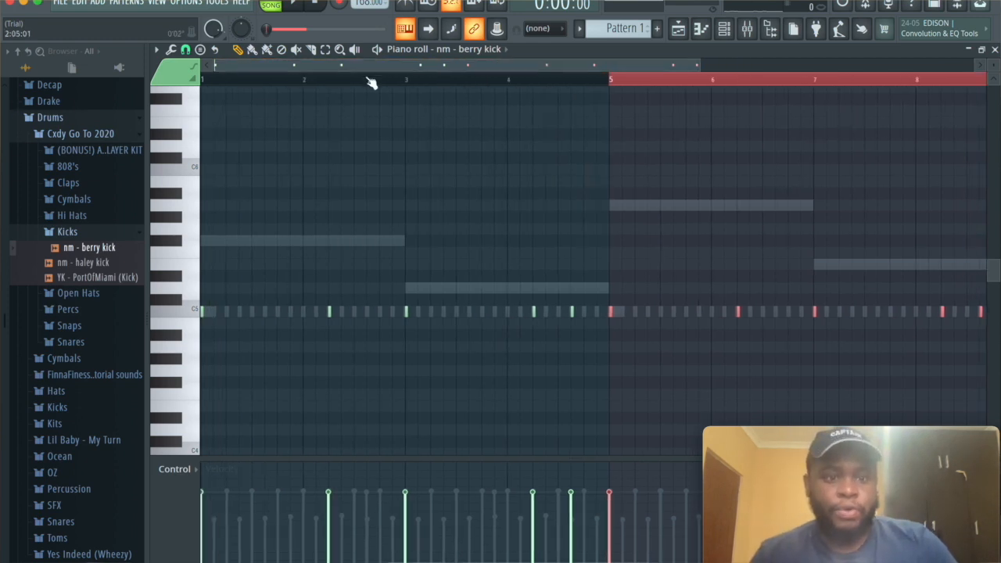
pyautogui.moveTo(698, 62); pyautogui.dragTo(979, 65)
pyautogui.press('space')
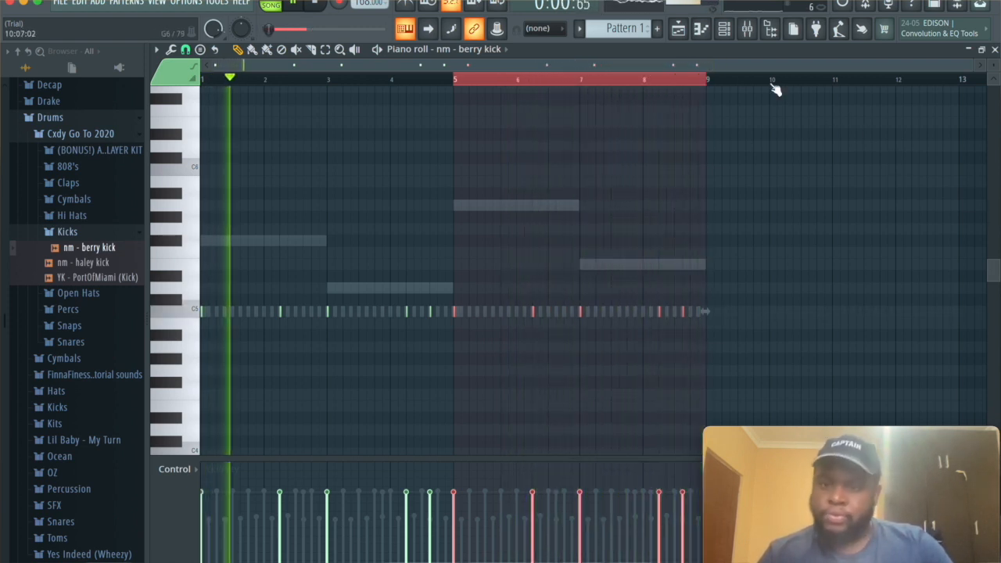
pyautogui.click(679, 29)
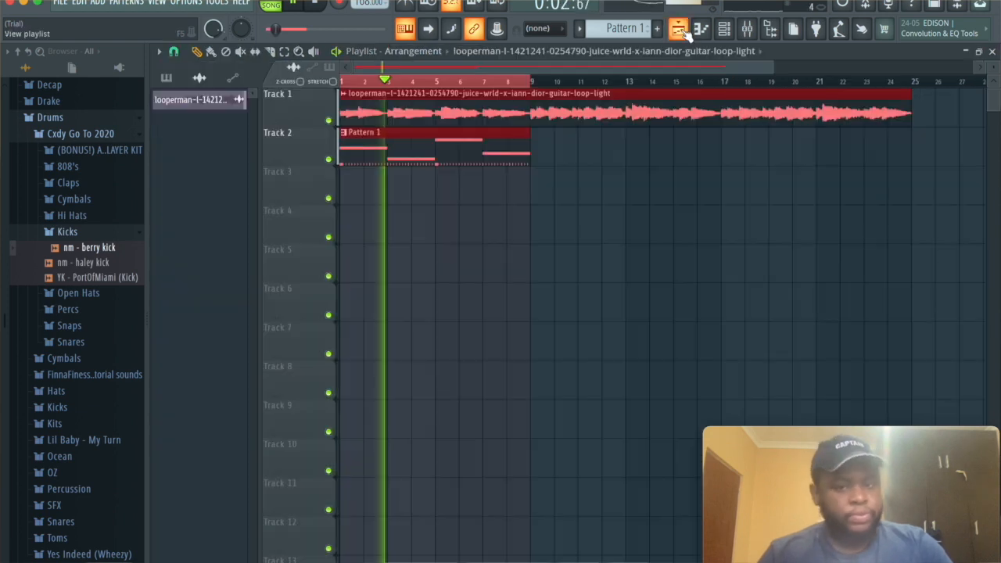
pyautogui.press('space')
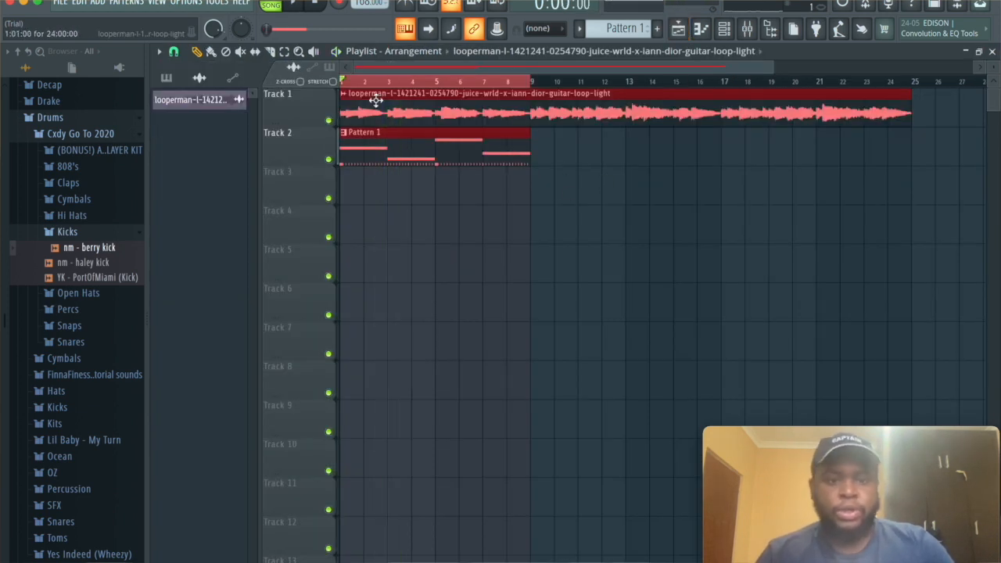
# Clear the playlist selection, move the Pattern 1 clip on Track 2 to bar 9 and duplicate it at bar 17.
pyautogui.keyDown('ctrl'); pyautogui.click(341, 82); pyautogui.keyUp('ctrl')
pyautogui.moveTo(441, 137); pyautogui.dragTo(634, 154)
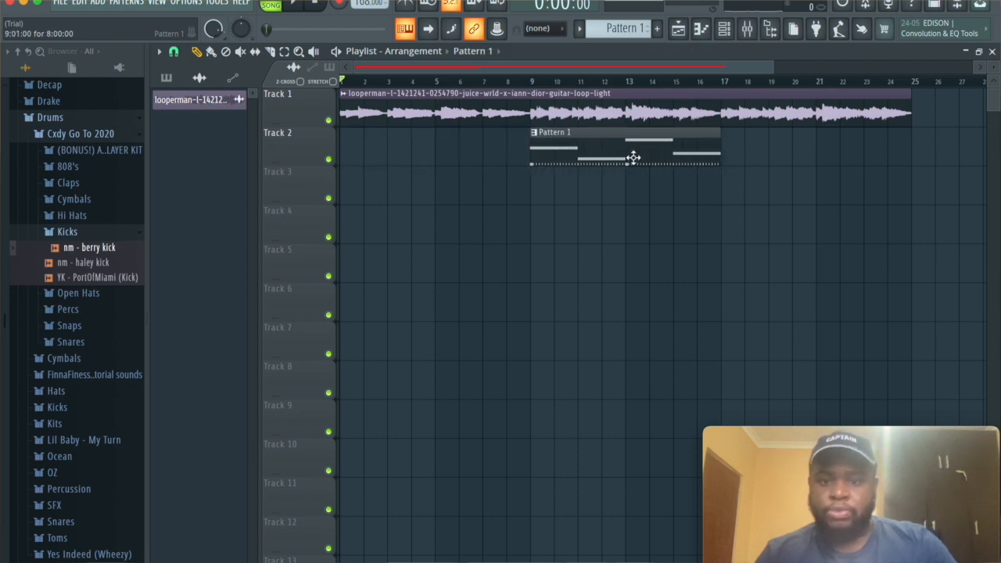
pyautogui.click(634, 158)
pyautogui.keyDown('super'); pyautogui.click(655, 154); pyautogui.keyUp('super')
pyautogui.press('super+b')
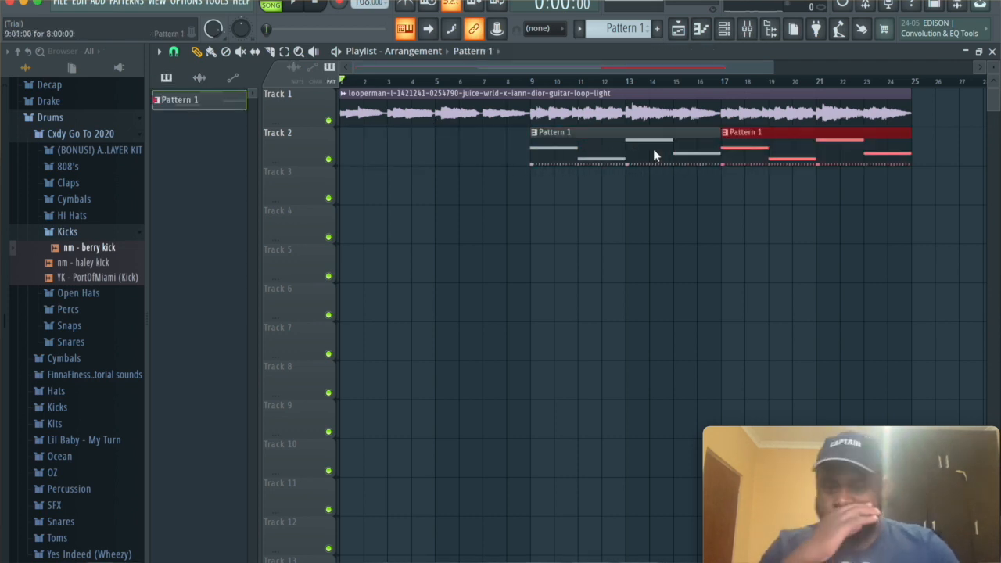
# Place the SUPAH_MARIO_famous_trap_splash sample from the Cymbals folder on Track 4 at bar 7.
pyautogui.click(75, 233)
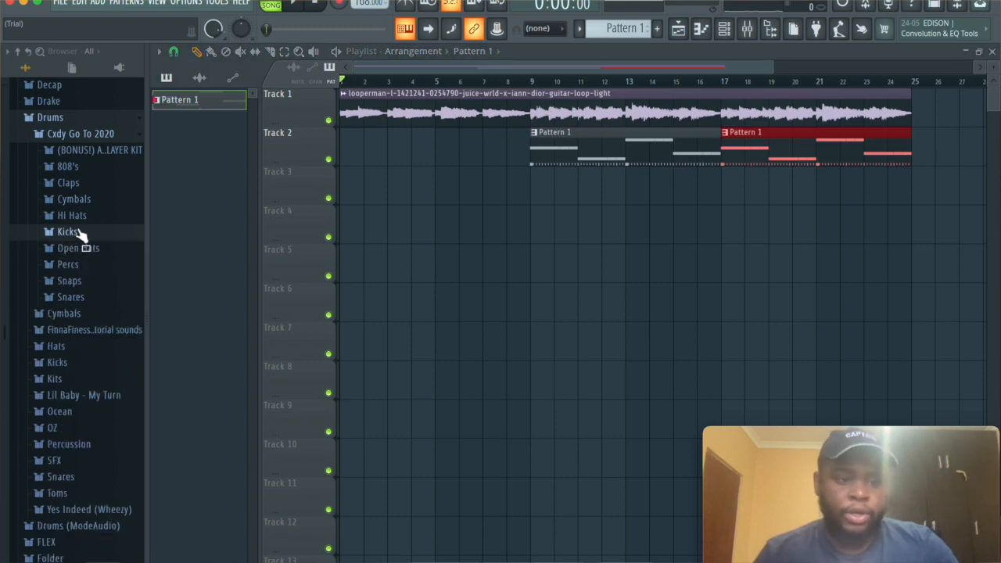
pyautogui.click(83, 200)
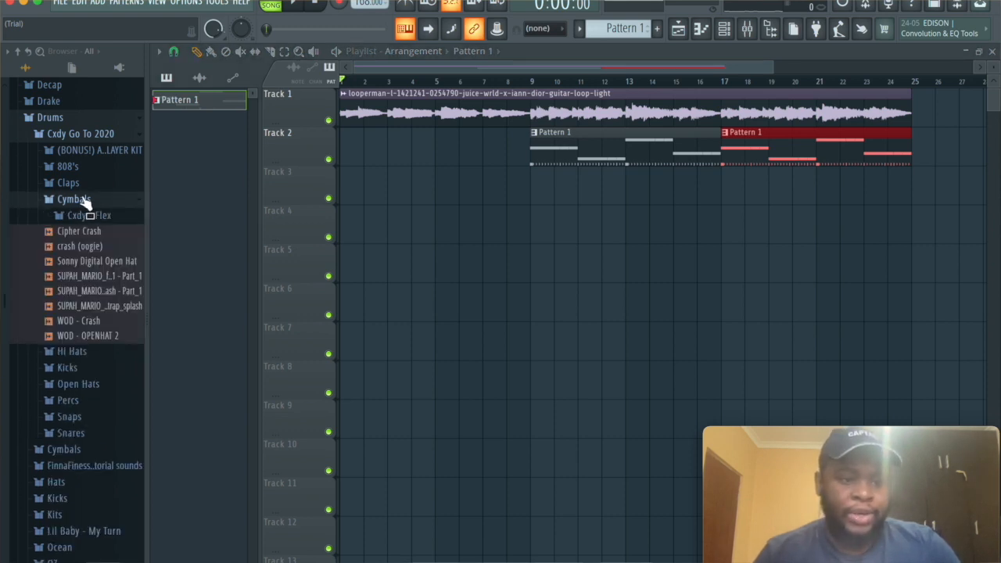
pyautogui.click(88, 276)
pyautogui.moveTo(489, 221); pyautogui.dragTo(486, 216)
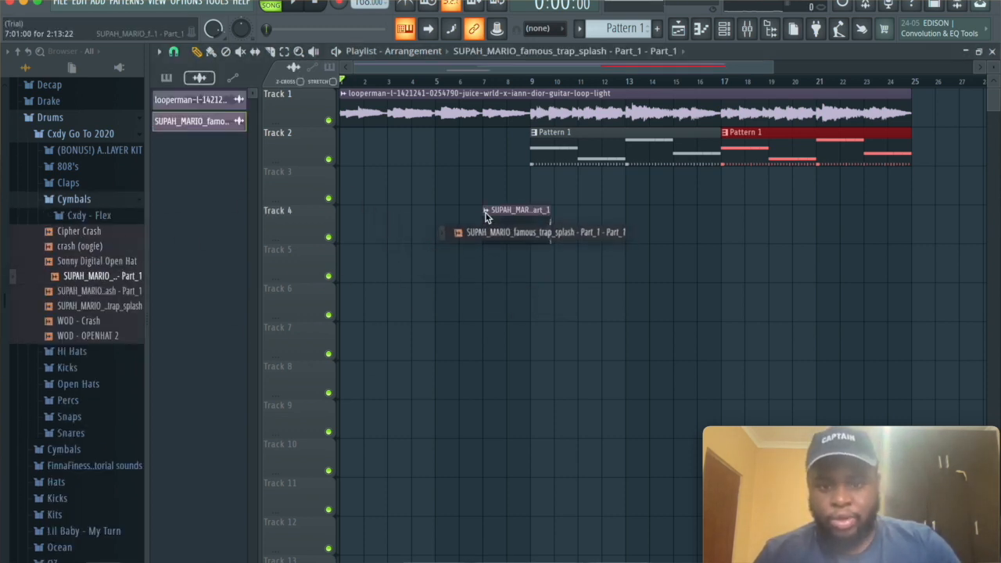
# Adjust the grid snapping and move the splash clip on Track 4 so that it ends exactly at the start of bar 9.
pyautogui.moveTo(786, 68); pyautogui.dragTo(549, 86)
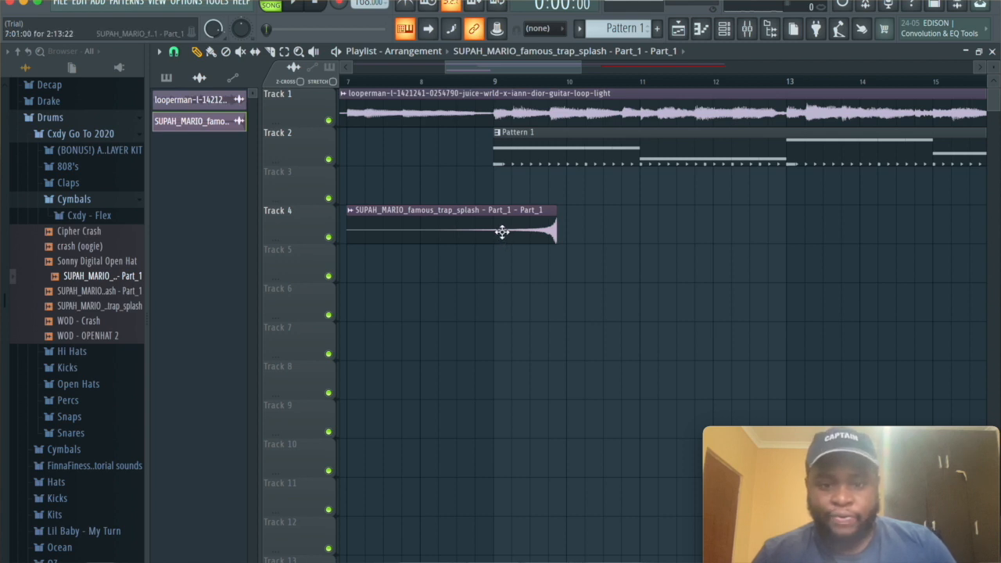
pyautogui.moveTo(430, 237); pyautogui.dragTo(537, 228)
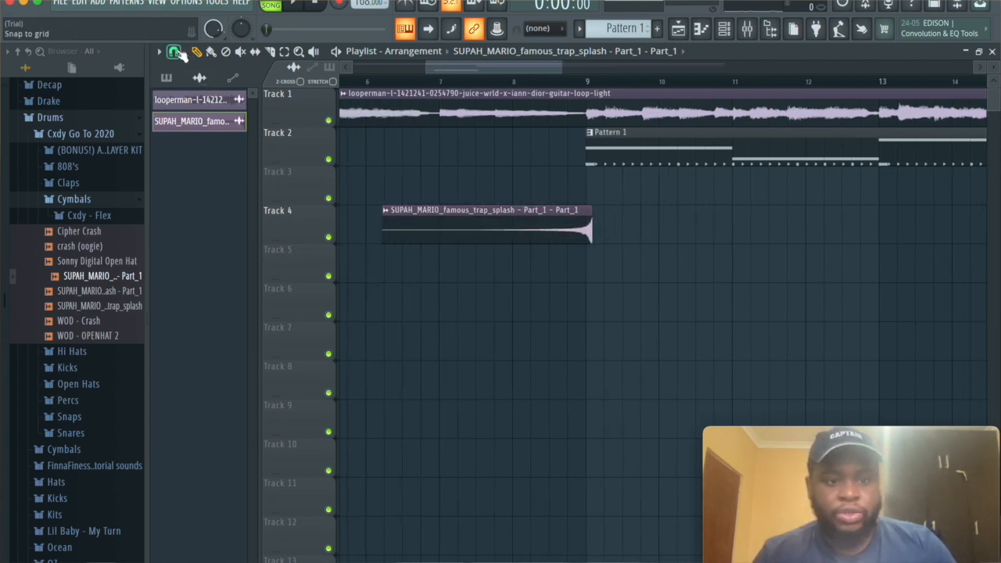
pyautogui.click(175, 53)
pyautogui.click(176, 52)
pyautogui.moveTo(543, 228); pyautogui.dragTo(570, 227)
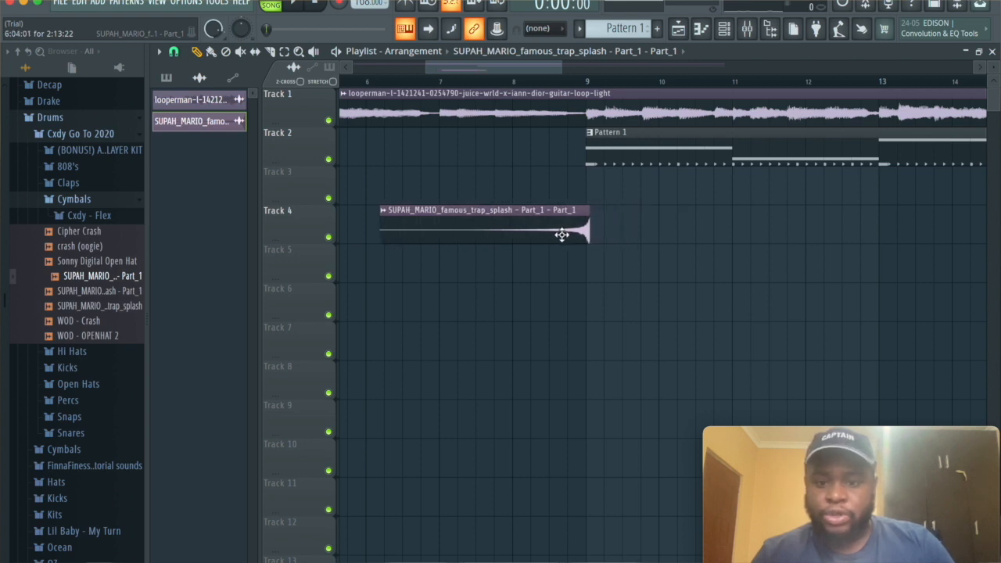
pyautogui.scroll(5, 599, 236)
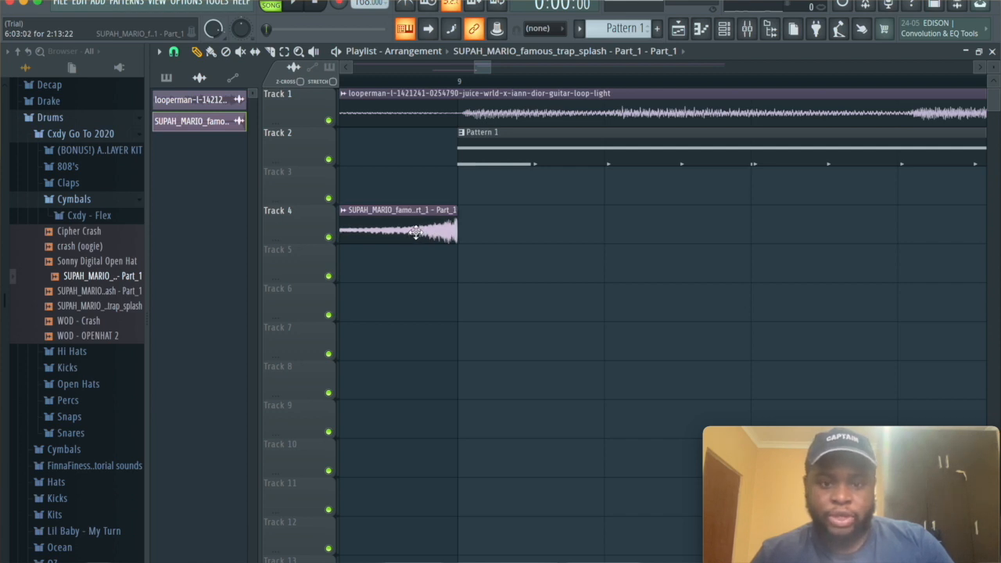
pyautogui.scroll(2, 461, 254)
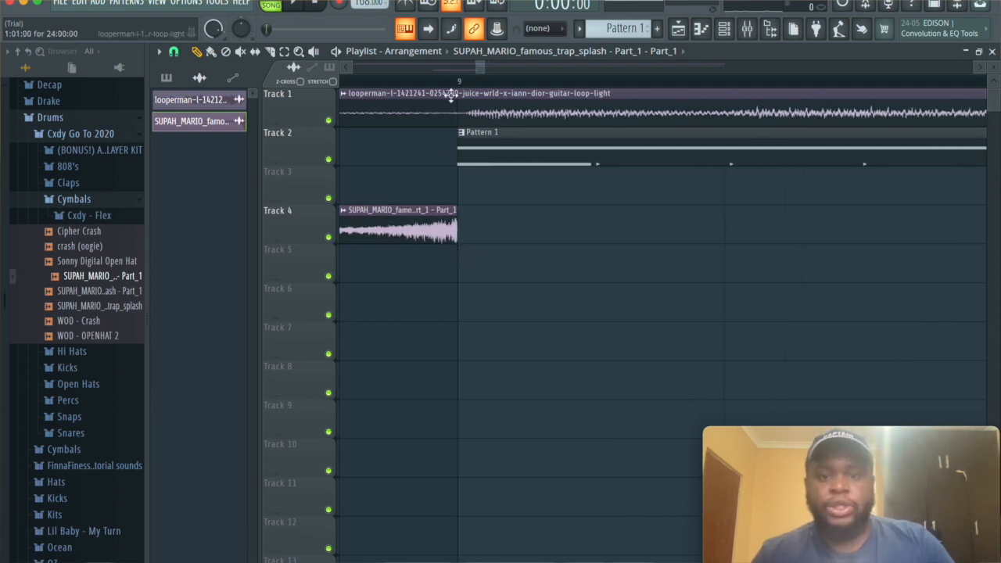
# Open the channel settings of the splash clip and lower its channel volume to about 14%.
pyautogui.moveTo(476, 72); pyautogui.dragTo(28, 60)
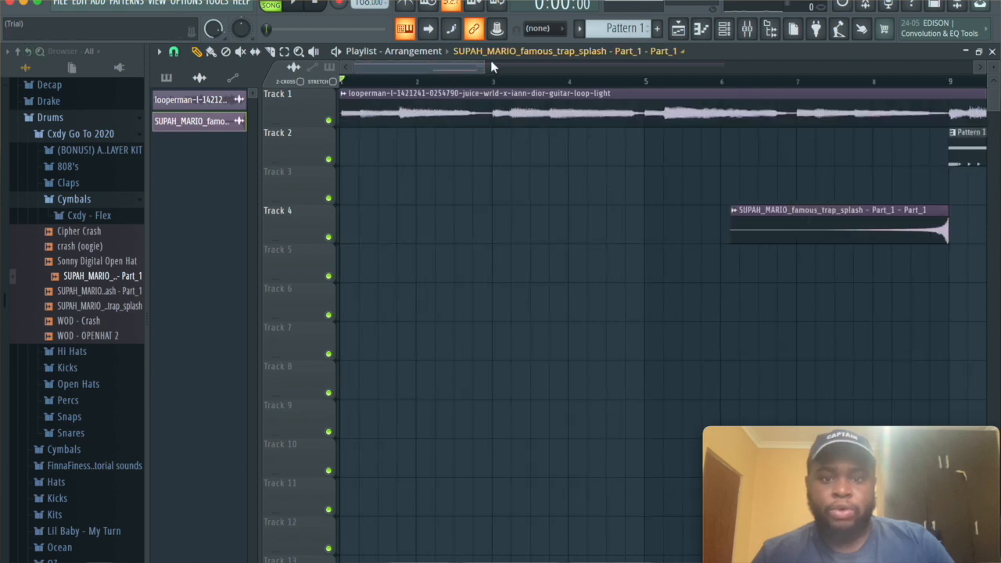
pyautogui.moveTo(485, 62); pyautogui.dragTo(757, 67)
pyautogui.doubleClick(520, 223)
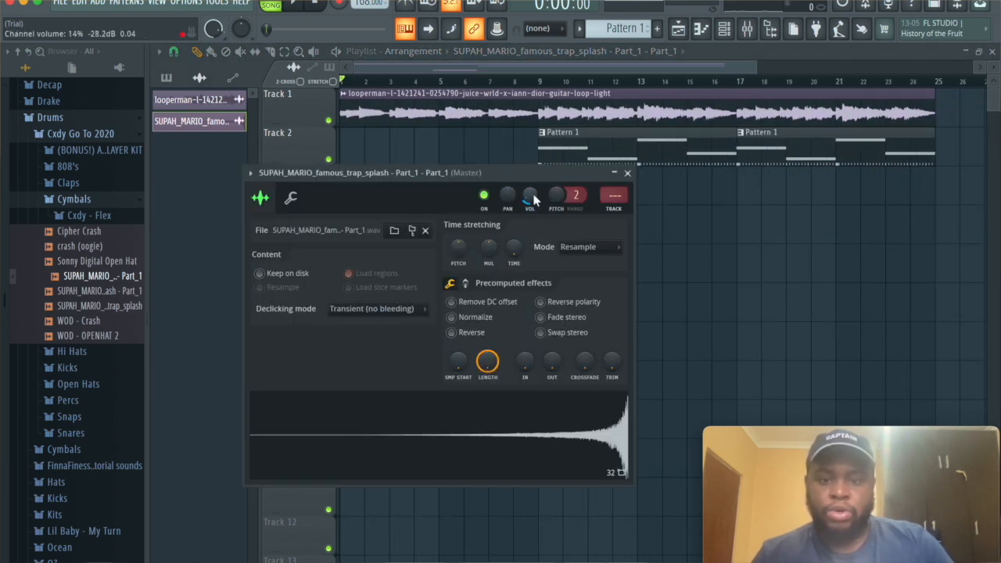
# Play the arrangement from around bar 7 to hear the splash lead into the drums through bar 24, and stop playback.
pyautogui.click(491, 87)
pyautogui.press('space')
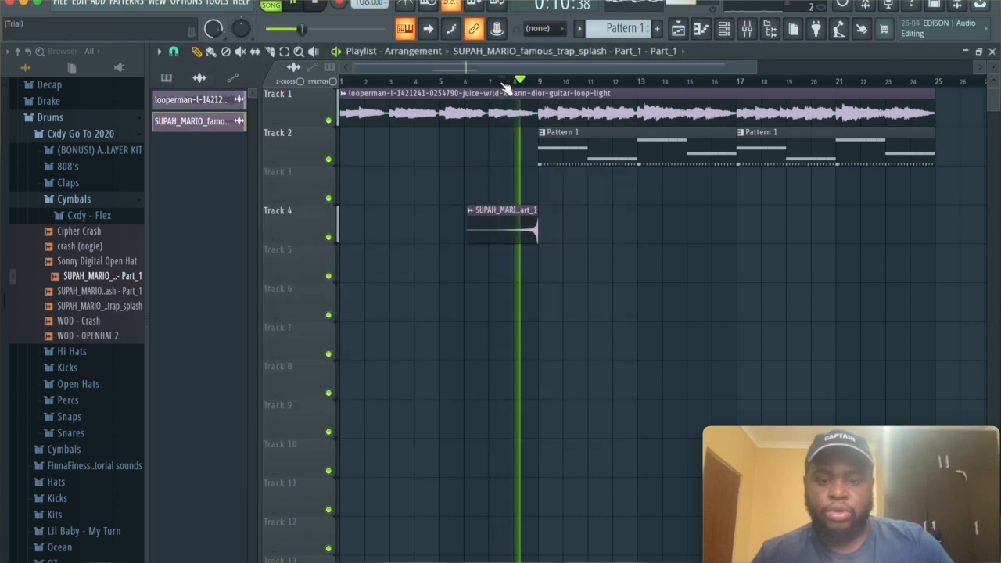
pyautogui.press('space')
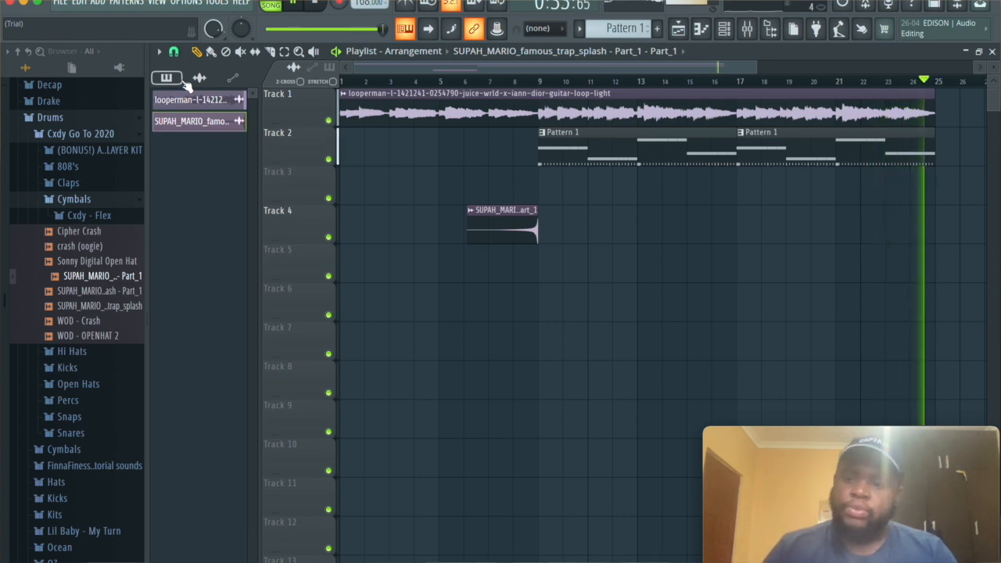
pyautogui.press('space')
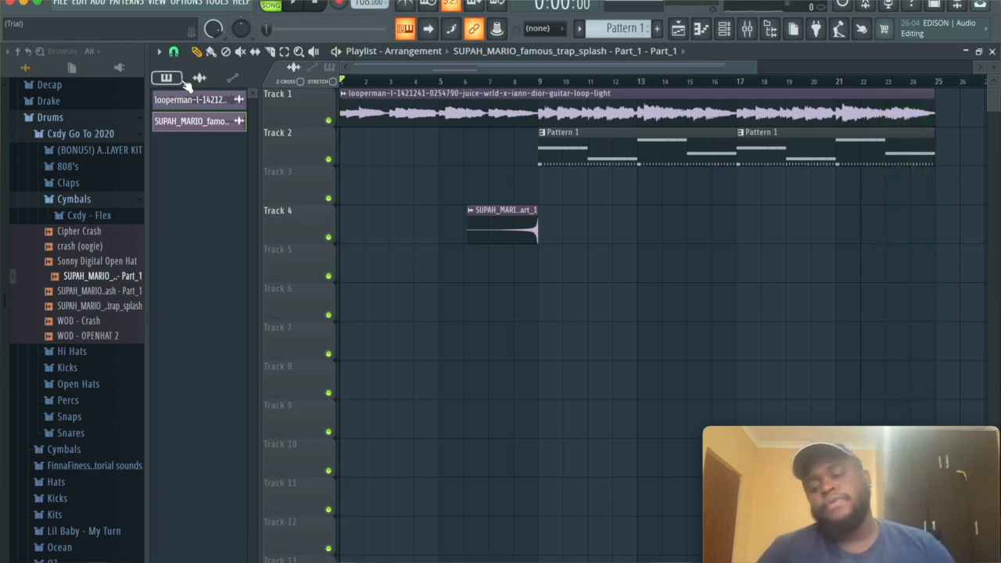